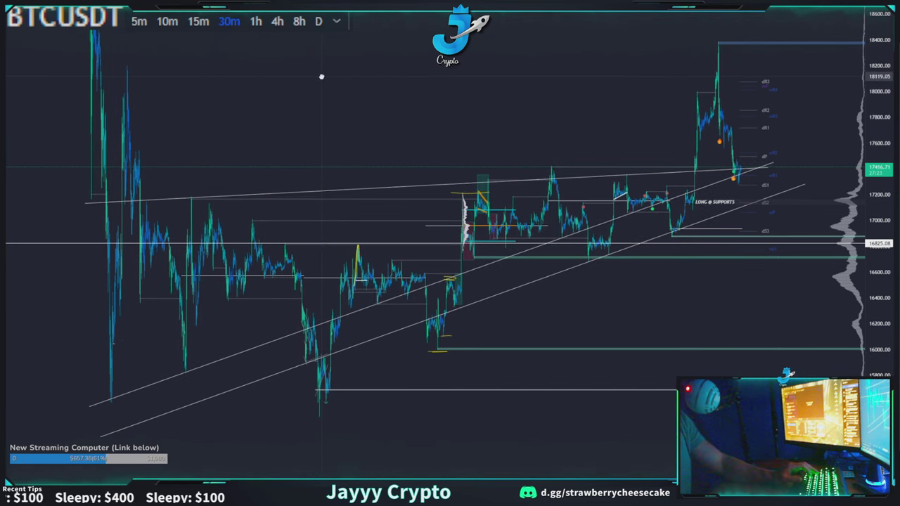
Step: Examine the 30-minute BTCUSDT price action from the early lows along the rising trendlines to the latest peak and pullback
scroll(474, 108, "up", 1)
left_click_drag(473, 105, 446, 119)
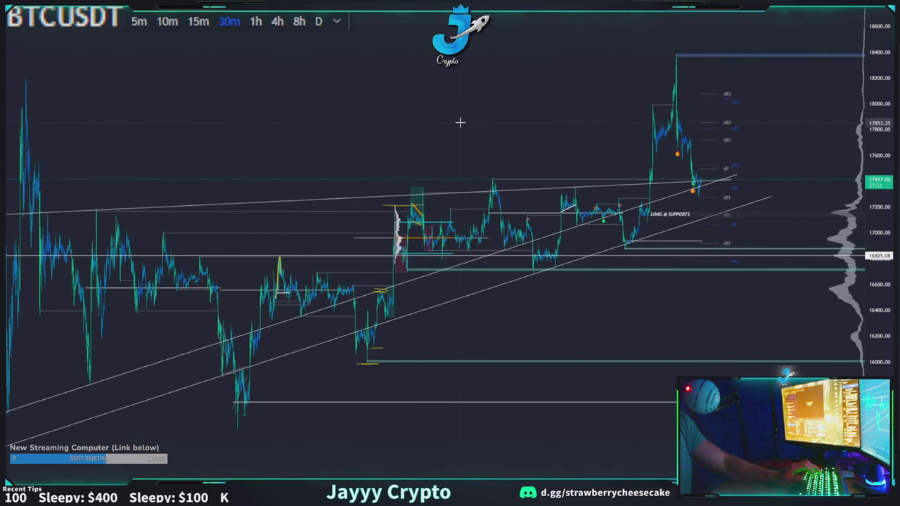
scroll(459, 113, "down", 1)
scroll(491, 118, "up", 2)
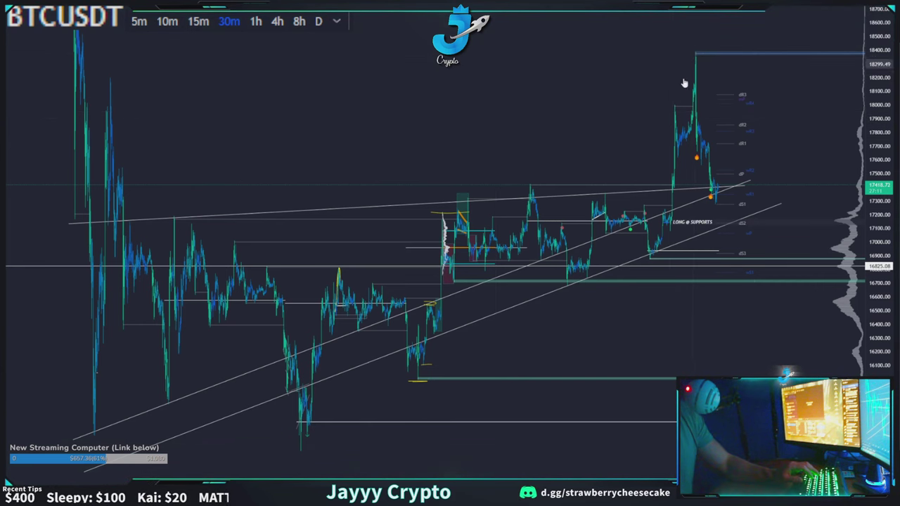
scroll(710, 106, "up", 1)
left_click_drag(747, 132, 738, 135)
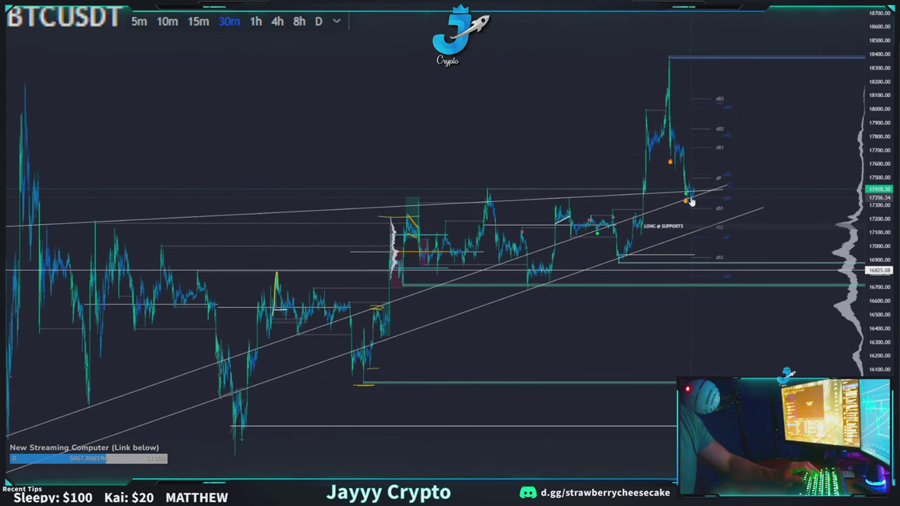
scroll(689, 197, "up", 1)
scroll(692, 202, "down", 2)
left_click_drag(558, 143, 494, 163)
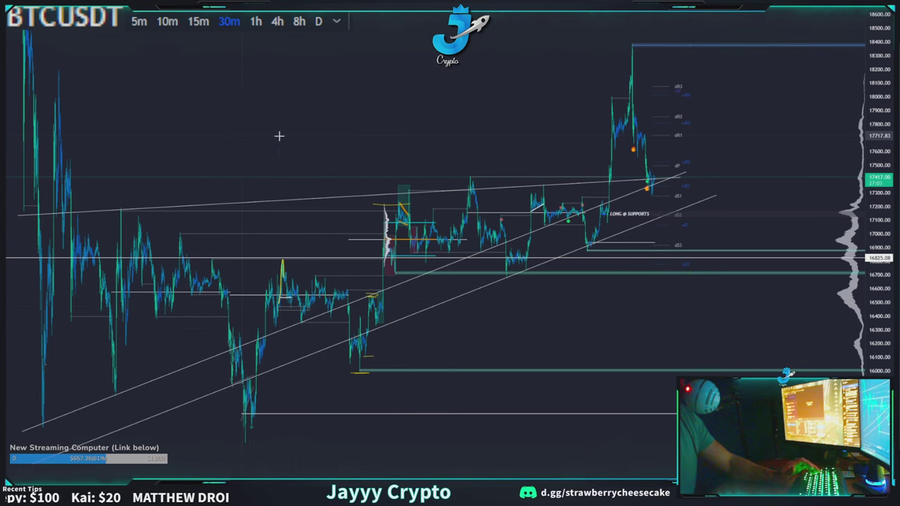
left_click_drag(292, 137, 381, 123)
scroll(377, 143, "up", 1)
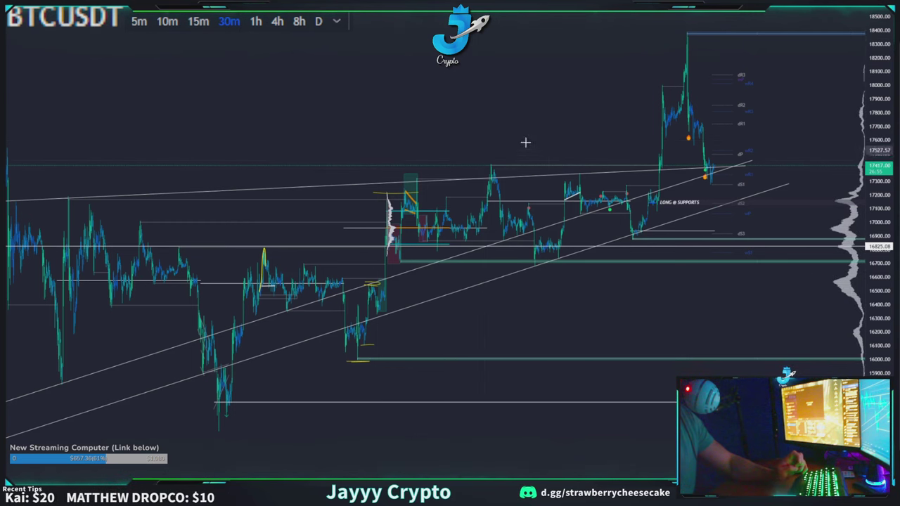
mouse_move(560, 241)
left_mouse_down()
mouse_move(575, 189)
mouse_move(583, 211)
left_mouse_up()
key("ctrl+z")
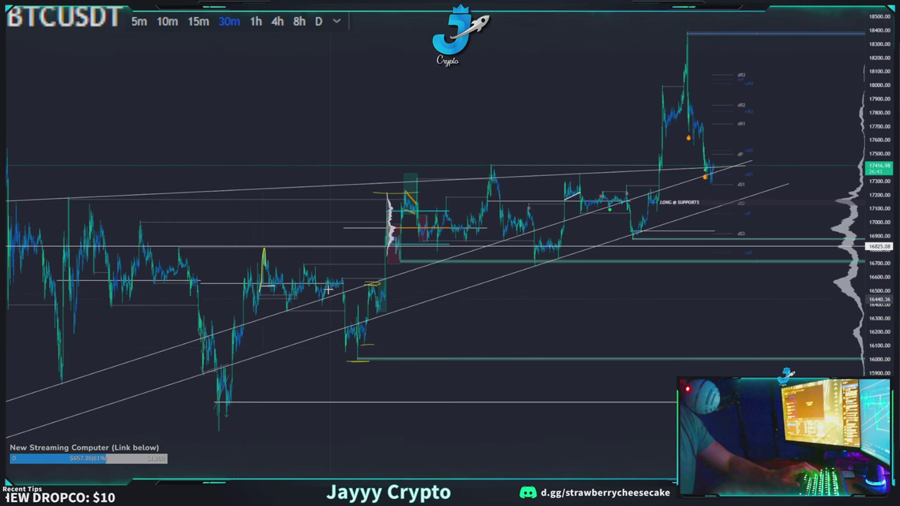
scroll(324, 292, "down", 3)
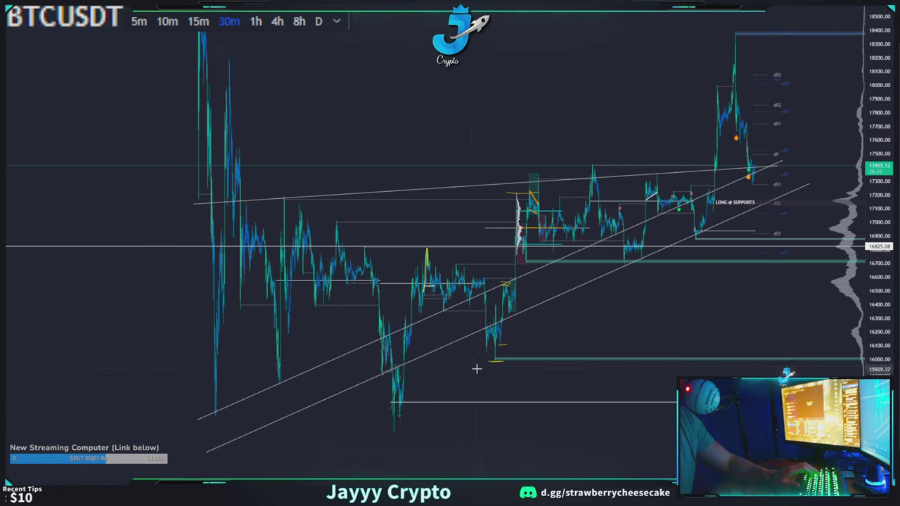
scroll(486, 373, "up", 3)
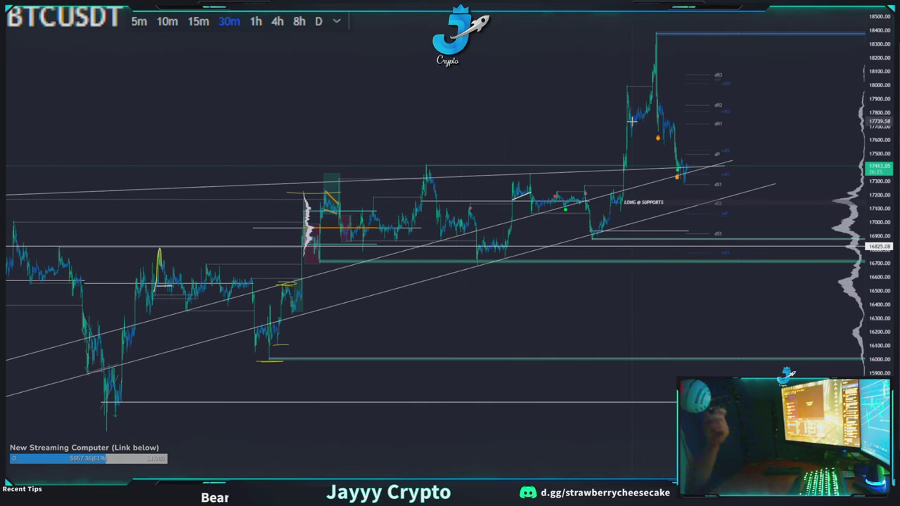
mouse_move(707, 106)
left_mouse_down()
mouse_move(574, 117)
mouse_move(697, 184)
mouse_move(744, 108)
left_mouse_up()
key("Delete")
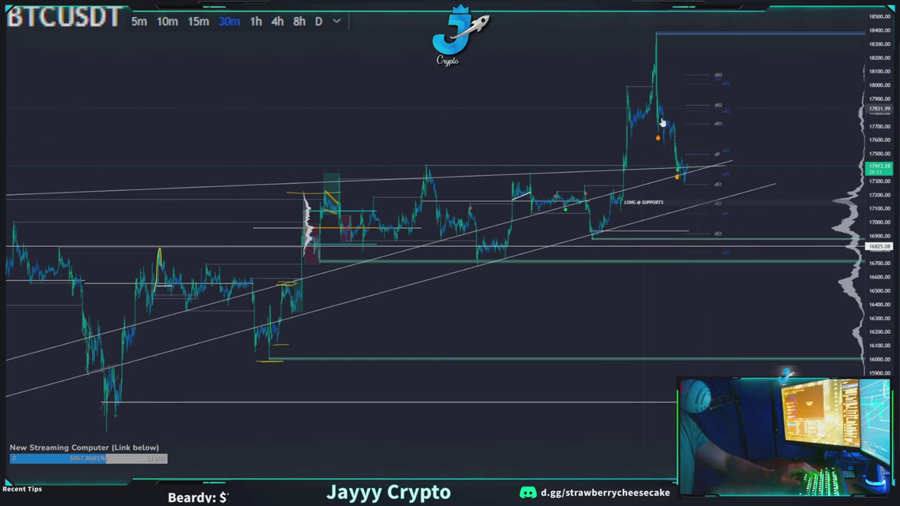
Step: Switch the BTCUSDT chart to the 15-minute timeframe and frame the peak with the drop that follows it
scroll(737, 173, "down", 3)
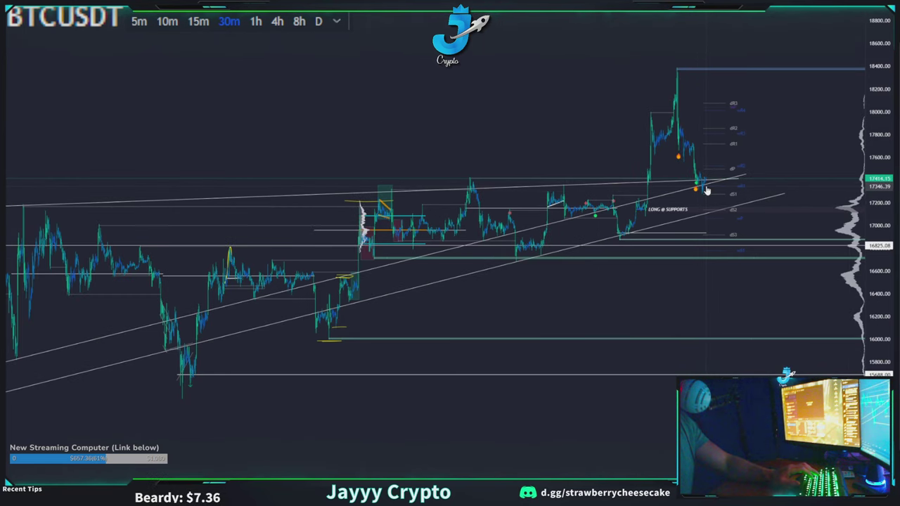
scroll(696, 188, "up", 2)
left_click(198, 21)
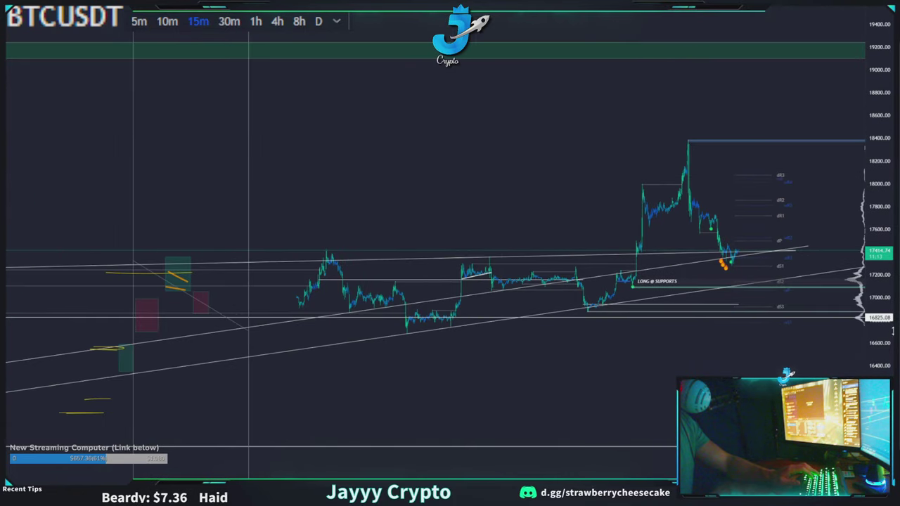
scroll(834, 131, "up", 5)
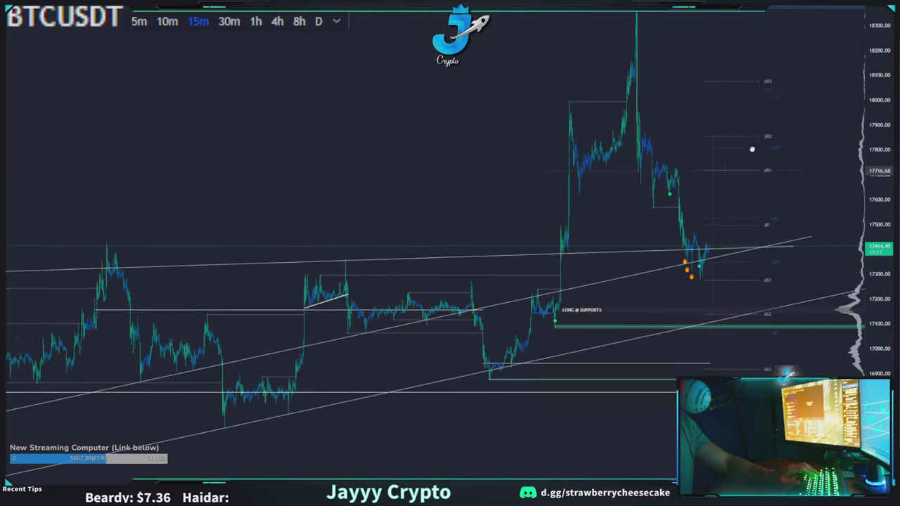
scroll(770, 147, "up", 5)
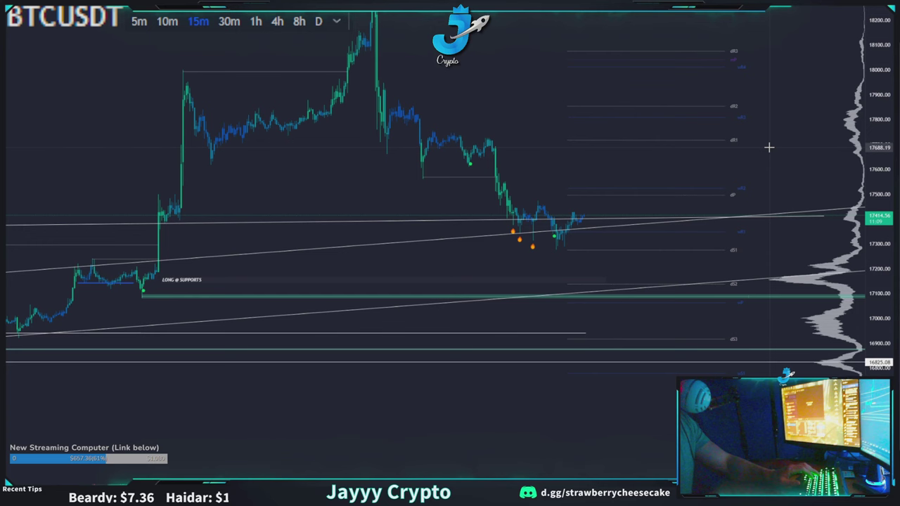
scroll(749, 160, "down", 4)
left_click_drag(671, 167, 712, 183)
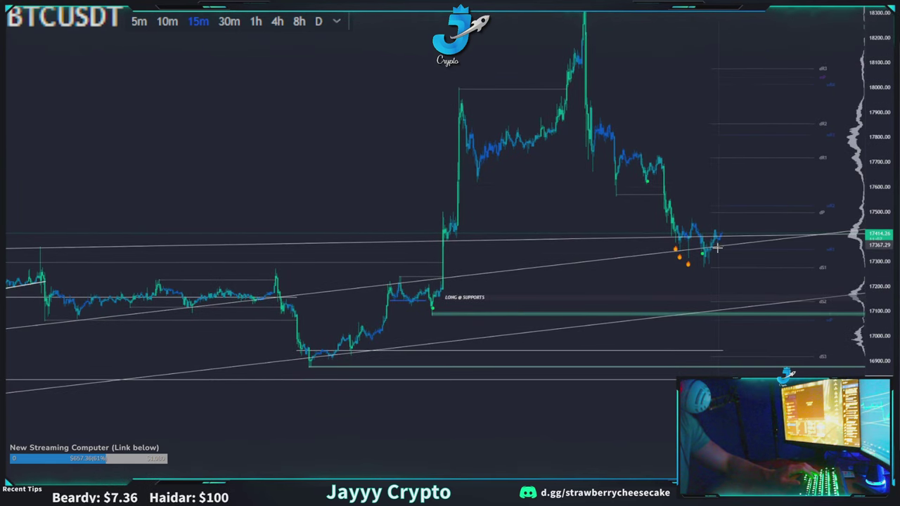
Step: Inspect the most recent 15-minute candles where price meets the two converging trendlines
scroll(707, 267, "up", 5)
scroll(693, 270, "down", 2)
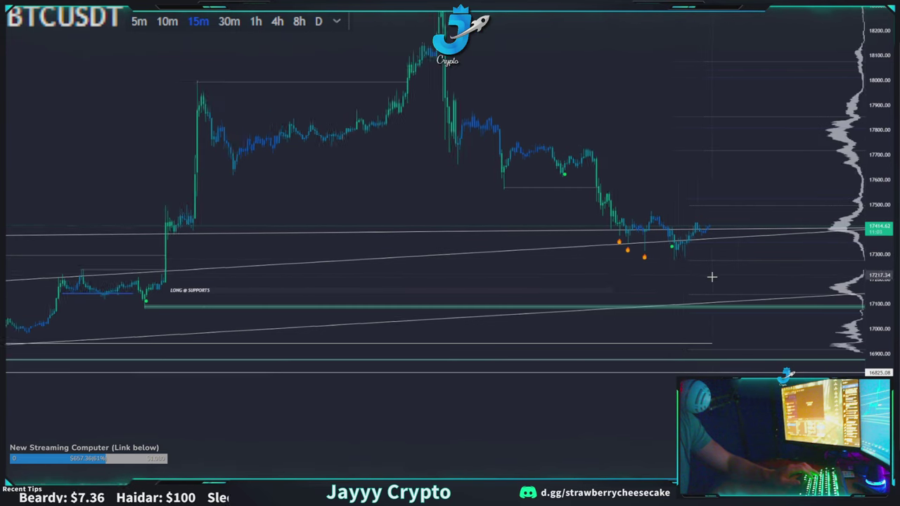
scroll(852, 298, "up", 3)
scroll(685, 233, "down", 3)
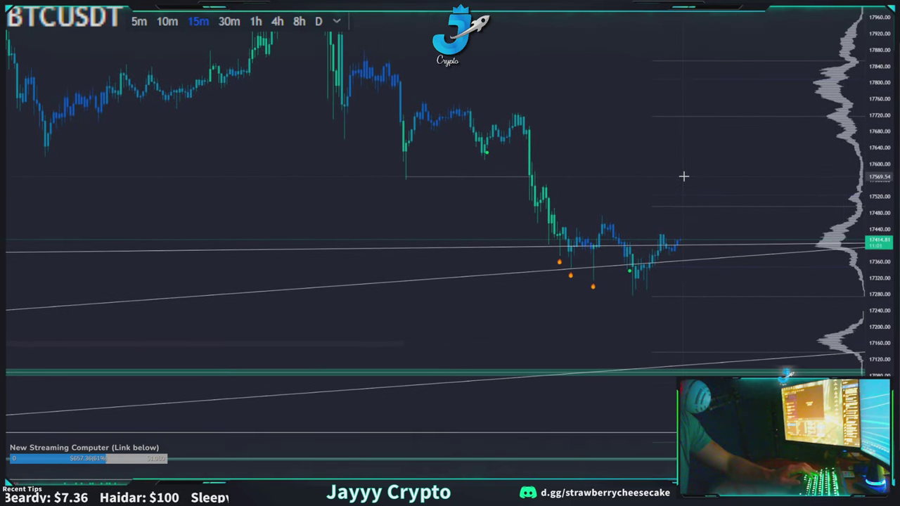
scroll(701, 201, "up", 2)
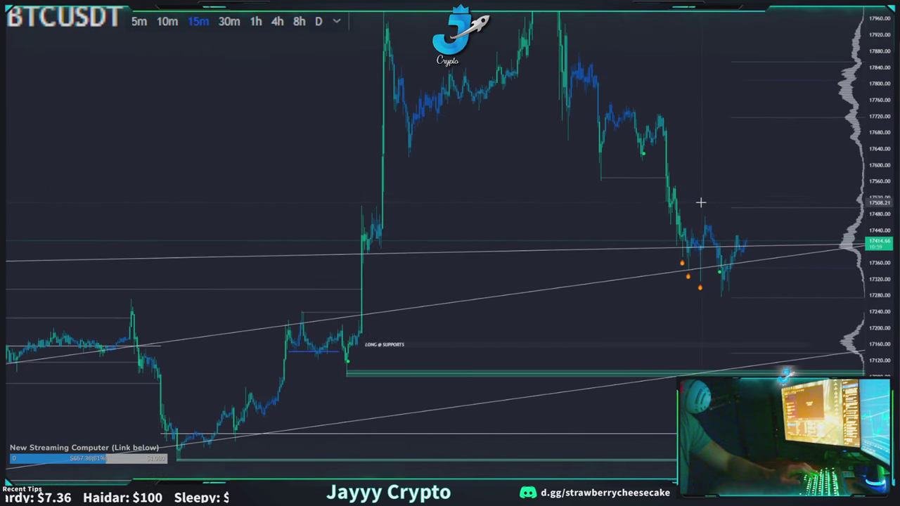
scroll(764, 201, "up", 1)
scroll(736, 246, "up", 3)
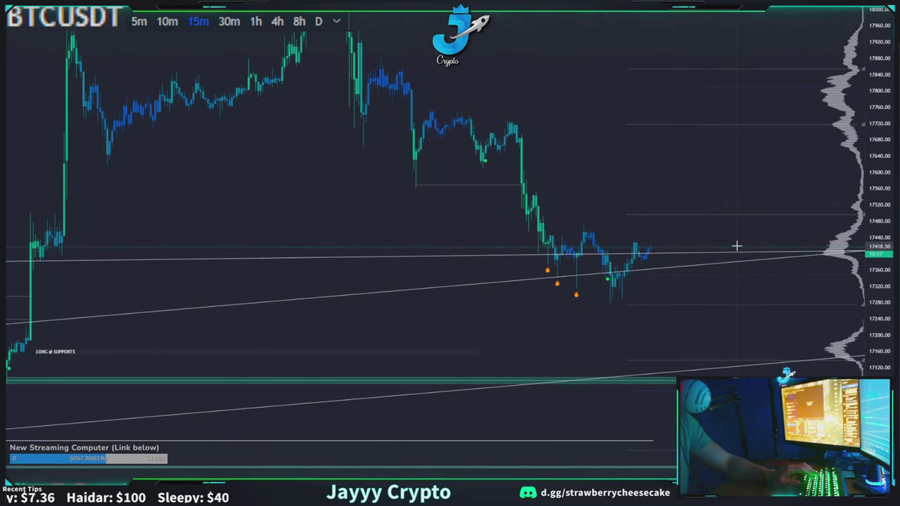
scroll(737, 246, "down", 1)
scroll(732, 233, "up", 2)
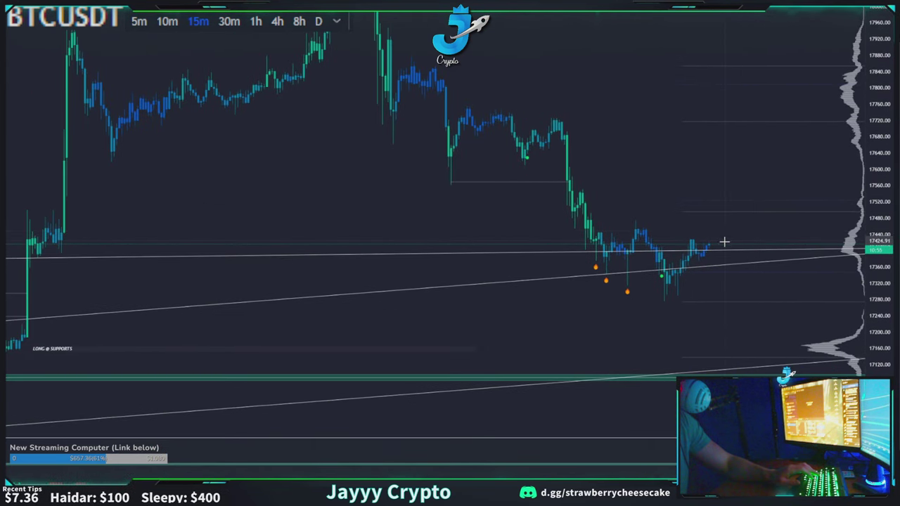
scroll(714, 239, "up", 3)
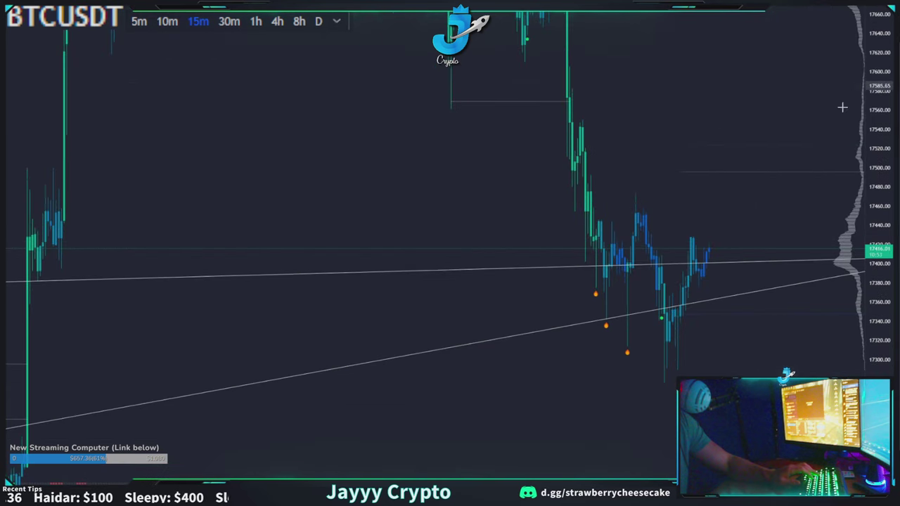
mouse_move(693, 214)
left_mouse_down()
mouse_move(748, 193)
mouse_move(703, 215)
left_mouse_up()
scroll(766, 218, "up", 2)
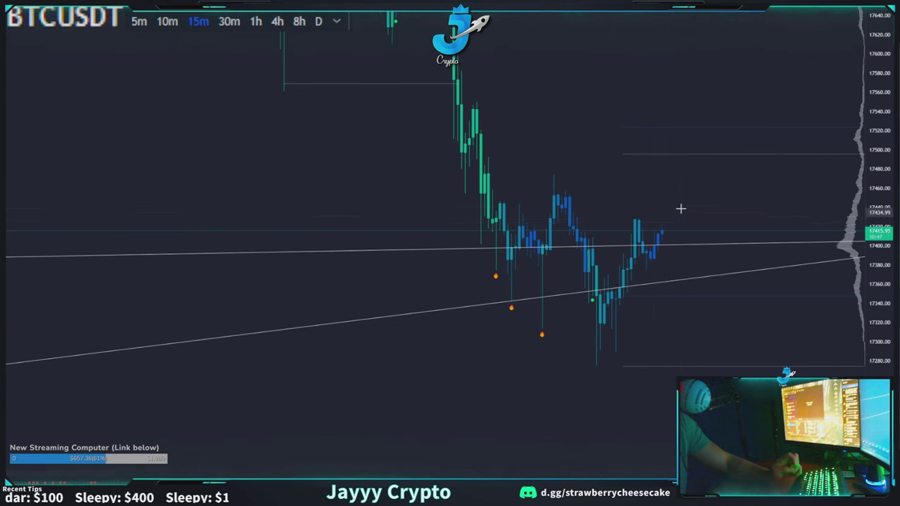
left_click_drag(593, 202, 566, 211)
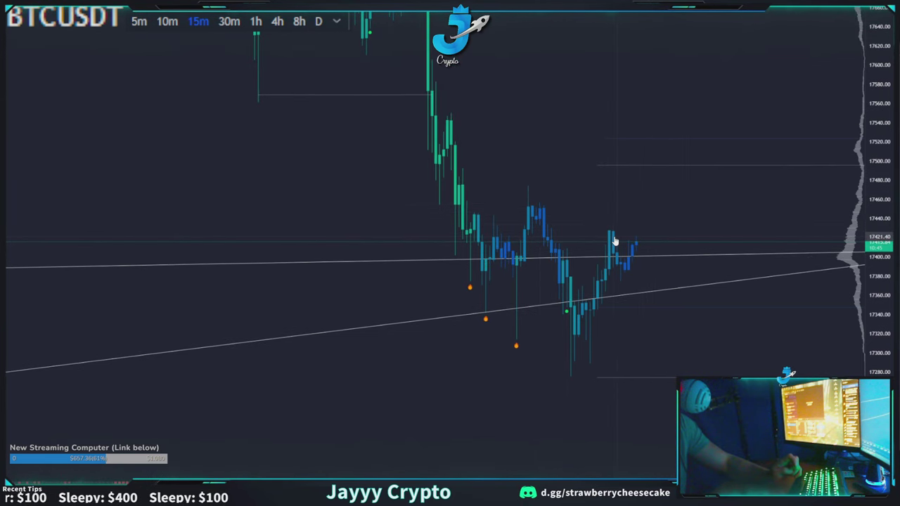
Step: Review the decline from the peak and the preceding rally with the price scale compressed
left_click_drag(686, 223, 755, 230)
scroll(755, 230, "down", 1)
left_click_drag(872, 189, 866, 351)
left_click_drag(753, 128, 714, 242)
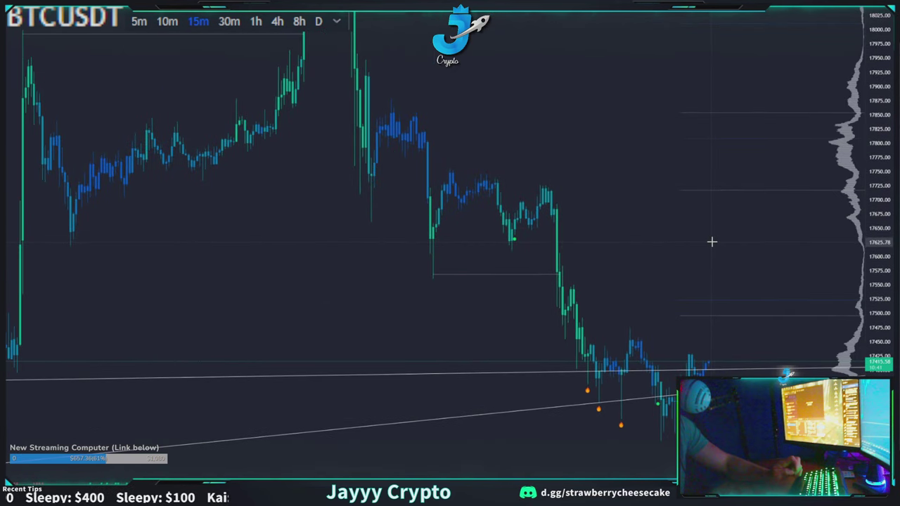
left_click_drag(639, 240, 691, 251)
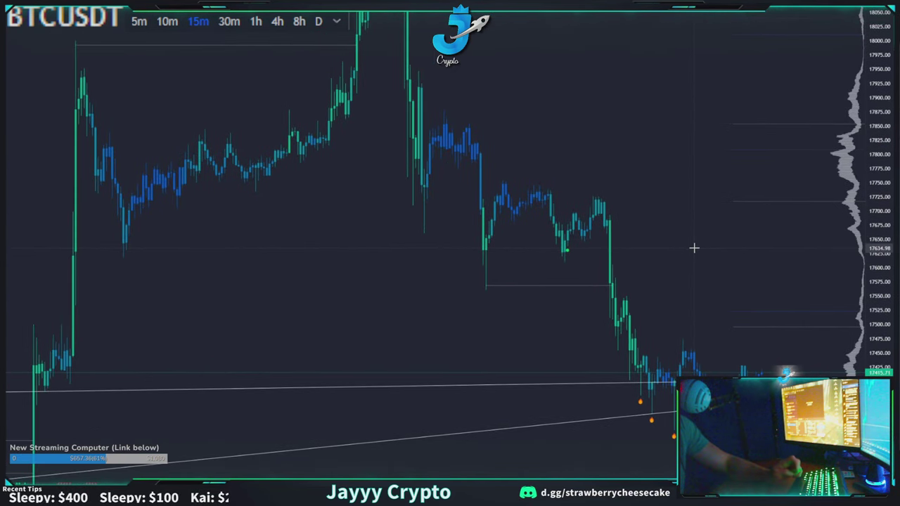
scroll(707, 253, "down", 3)
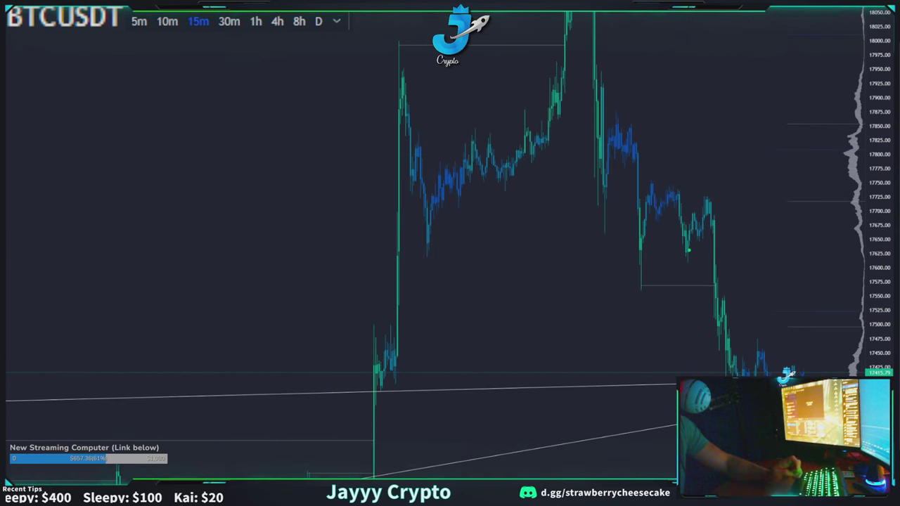
left_click_drag(888, 204, 897, 204)
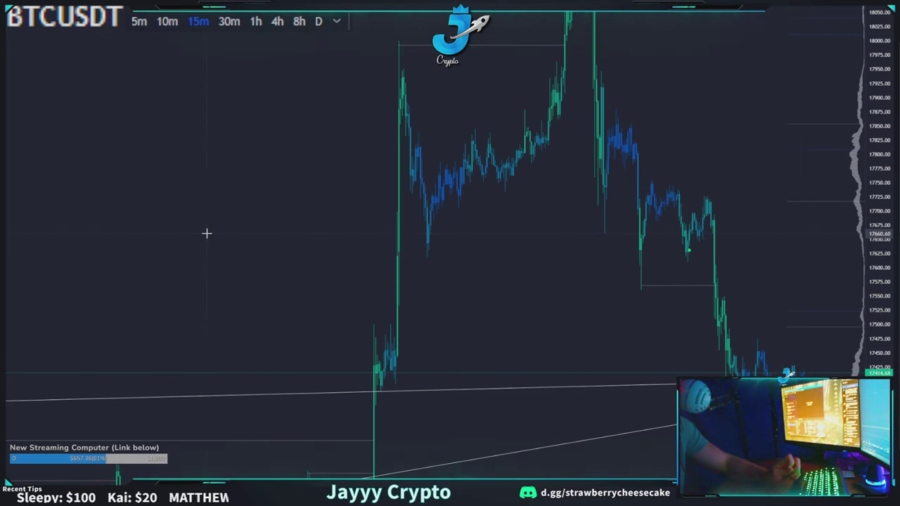
left_click_drag(207, 233, 205, 157)
left_click_drag(597, 233, 471, 207)
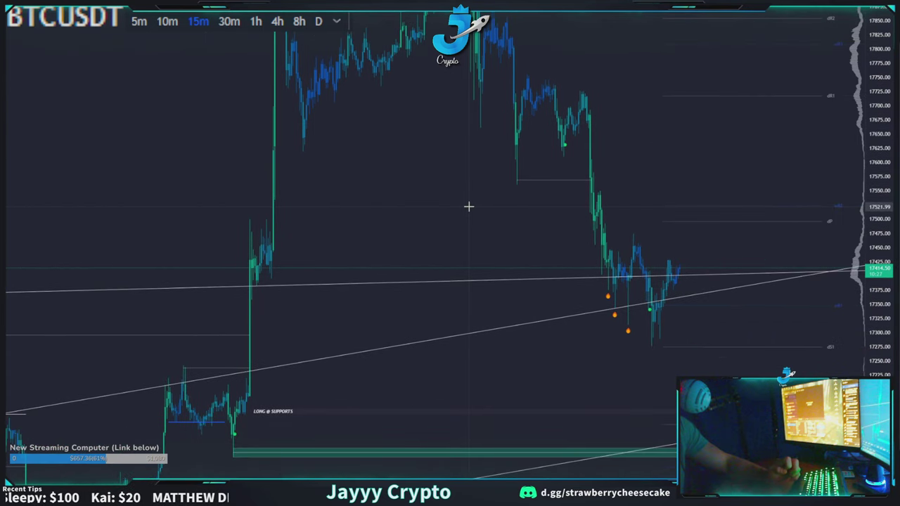
scroll(469, 207, "down", 3)
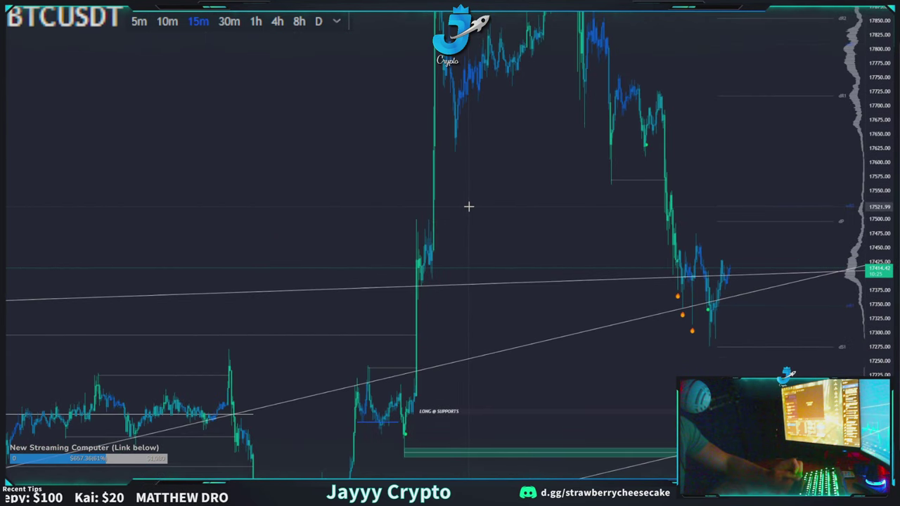
Step: Compare the current price with the pivot levels, the lower trendline and the green zone near the "LONG @ SUPPORTS" label
left_click_drag(886, 167, 877, 325)
left_click_drag(225, 165, 131, 115)
scroll(162, 129, "left", 3)
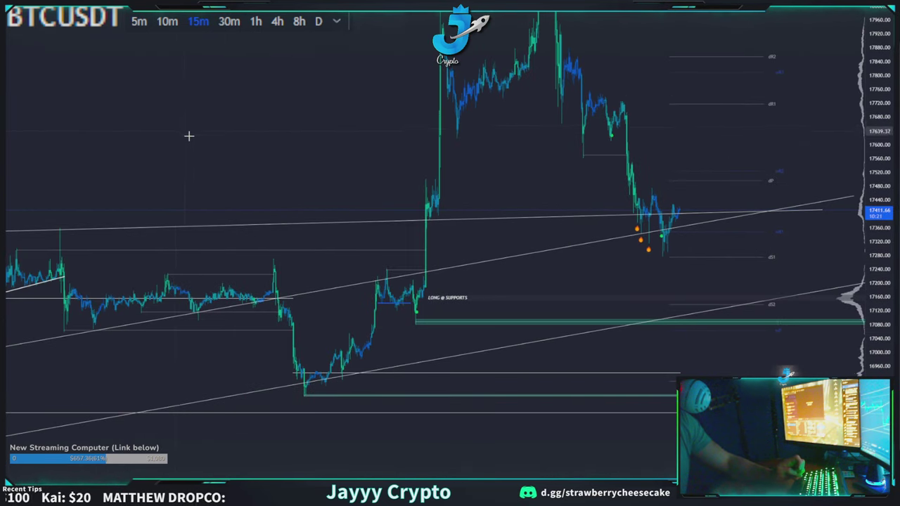
scroll(187, 133, "left", 1)
left_click_drag(326, 156, 605, 119)
scroll(605, 119, "up", 4)
left_click_drag(731, 132, 394, 176)
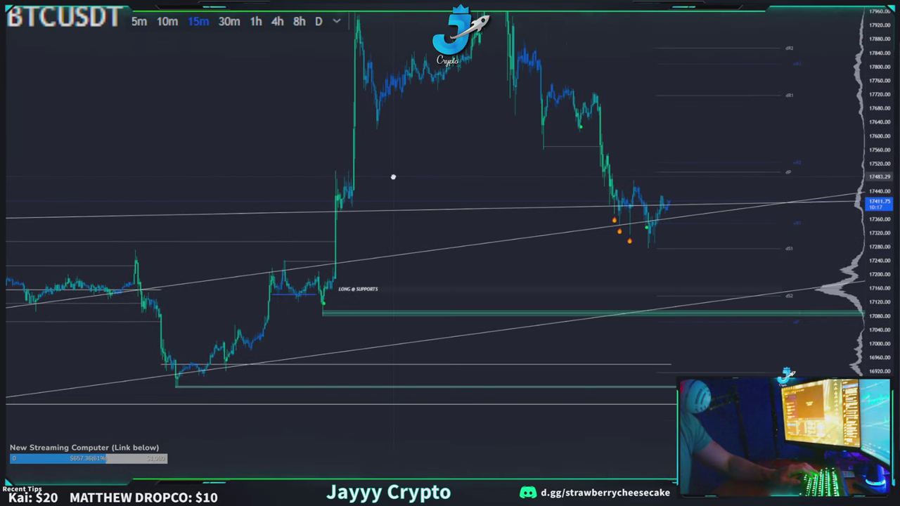
scroll(677, 178, "up", 3)
left_click_drag(852, 234, 852, 76)
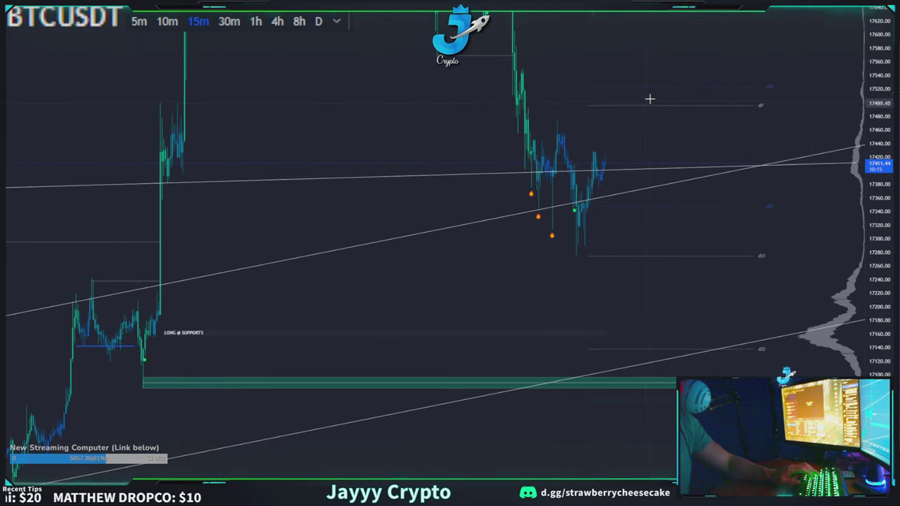
left_click_drag(646, 109, 655, 105)
scroll(655, 106, "up", 3)
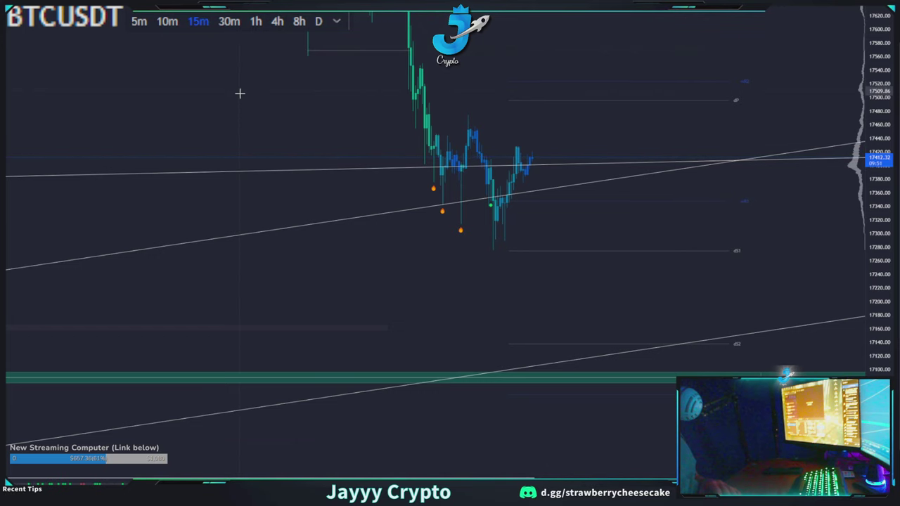
left_click_drag(238, 91, 253, 127)
key("ctrl+t")
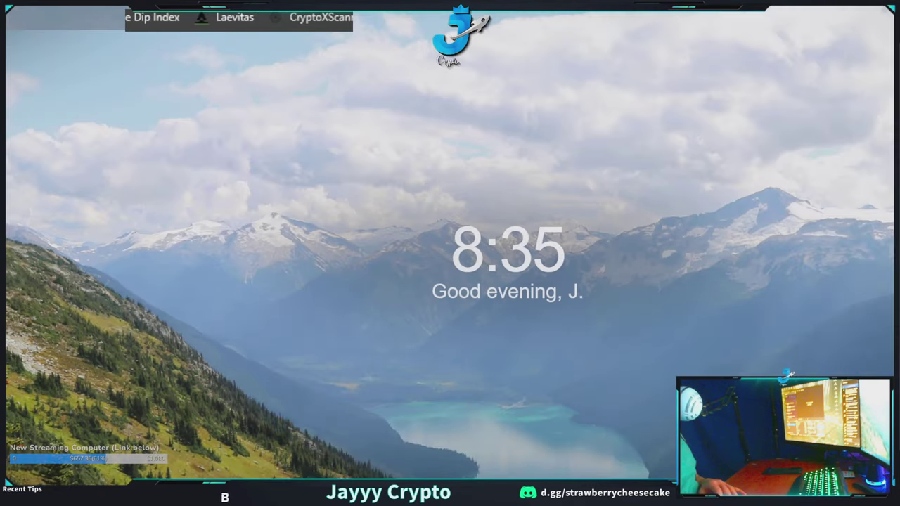
key("ctrl+t")
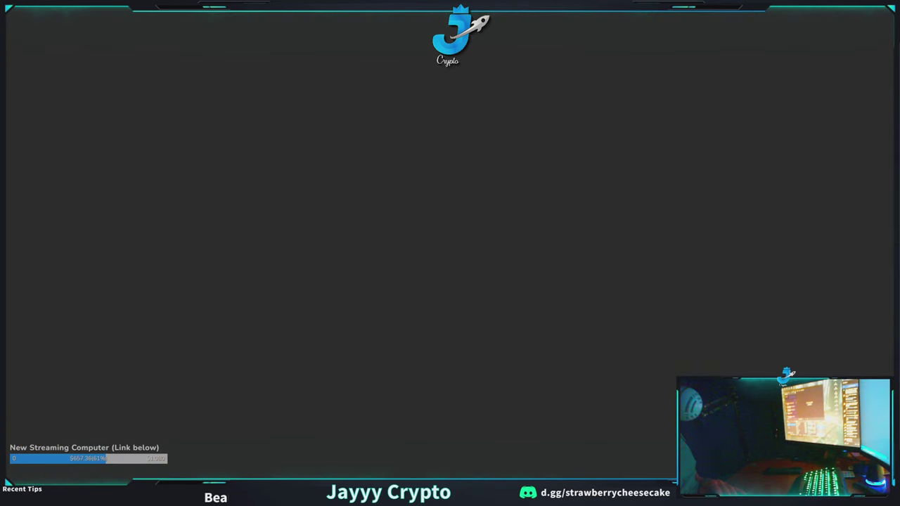
key("ctrl+w")
scroll(635, 118, "down", 5)
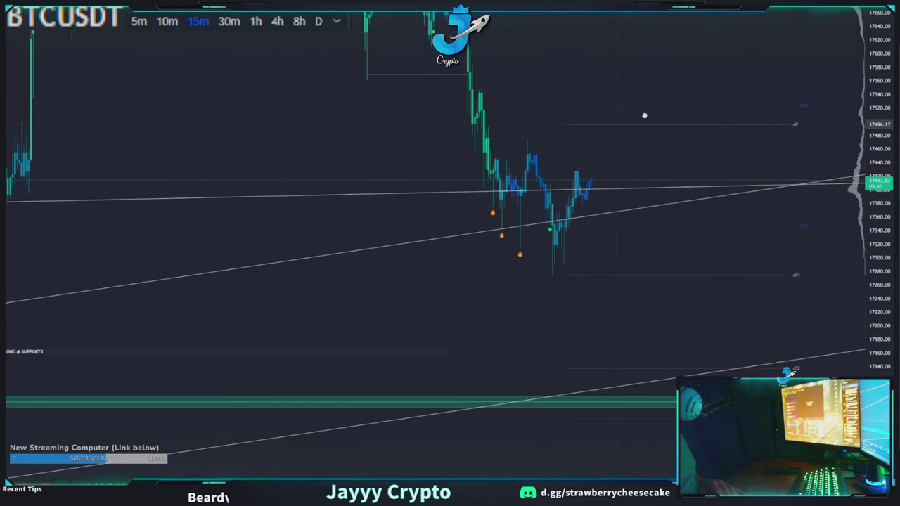
Step: Review the 15-minute rally and decline alongside the earlier consolidation and the rising trendlines beneath it
scroll(665, 195, "down", 3)
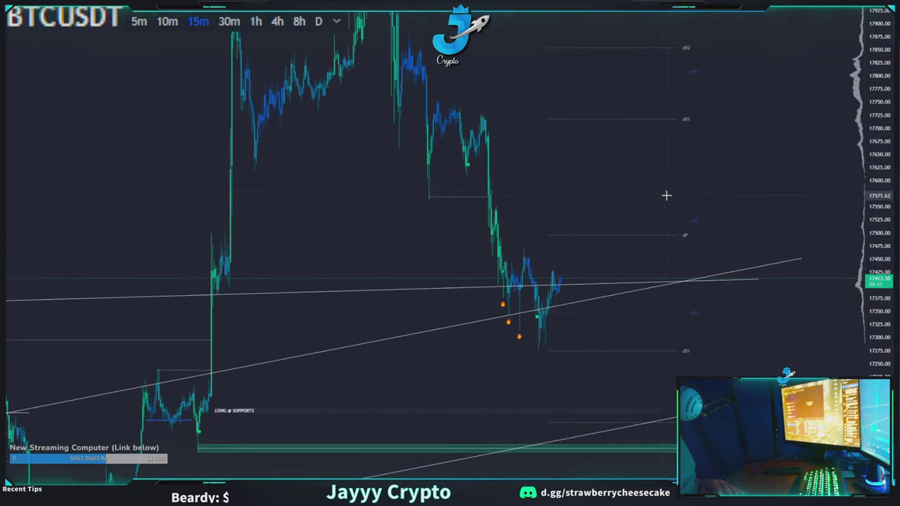
scroll(840, 305, "down", 3)
scroll(839, 323, "down", 3)
left_click_drag(793, 179, 707, 170)
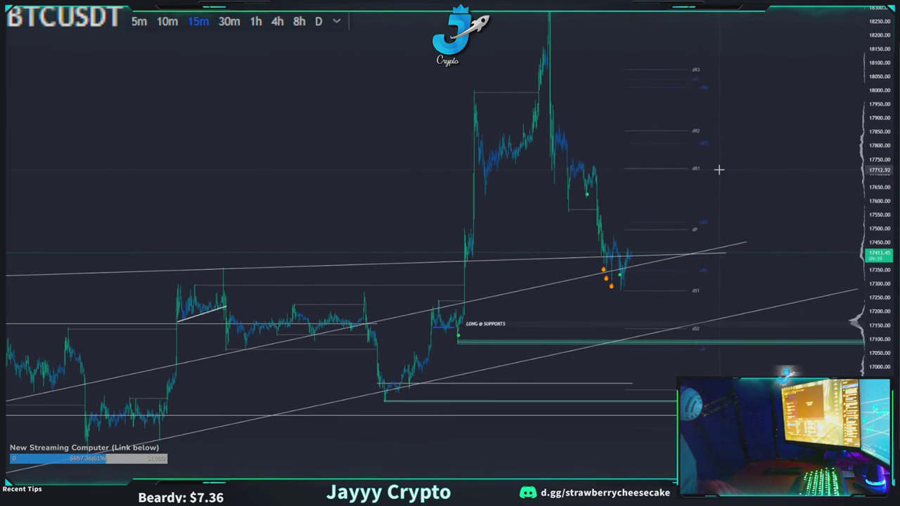
scroll(672, 199, "up", 2)
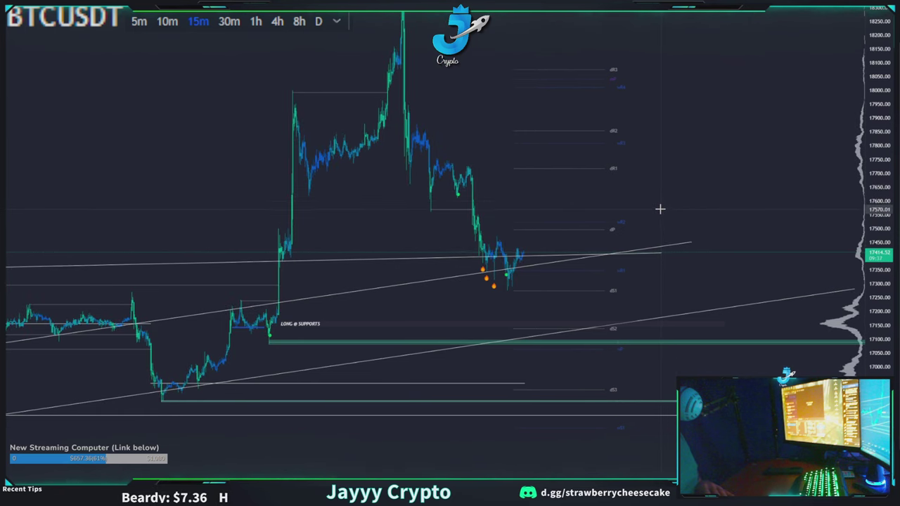
left_click_drag(575, 198, 571, 241)
scroll(587, 228, "down", 6)
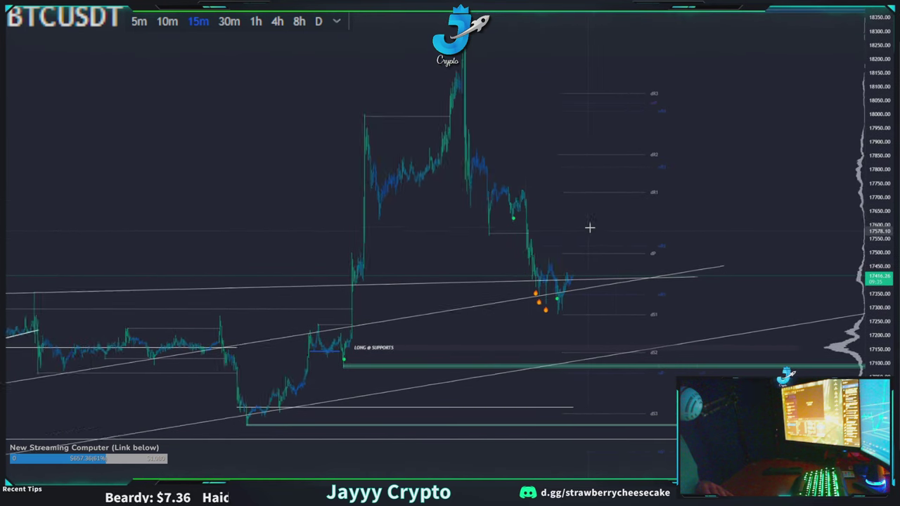
left_click_drag(696, 207, 576, 151)
scroll(582, 152, "down", 4)
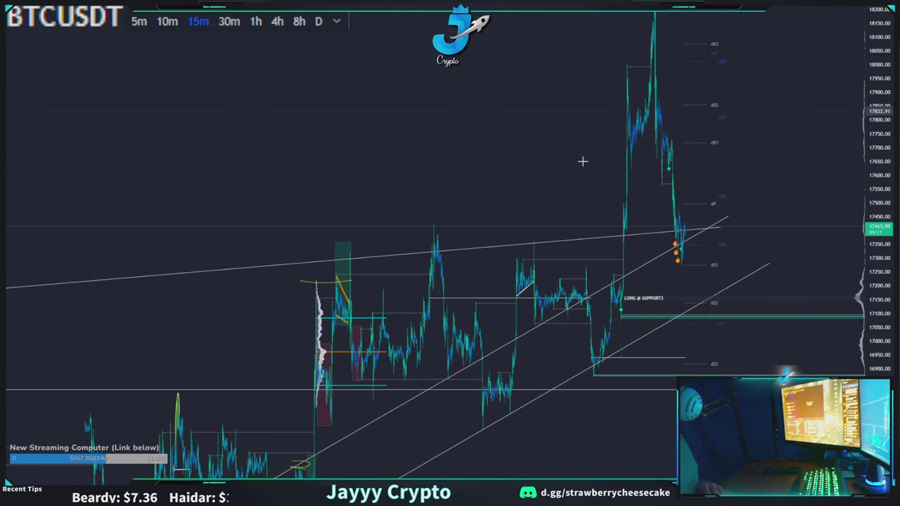
Step: Compare the blue zone at the 15-minute peak with the pivot levels and green support zones below on a compressed price scale
left_click_drag(410, 185, 395, 176)
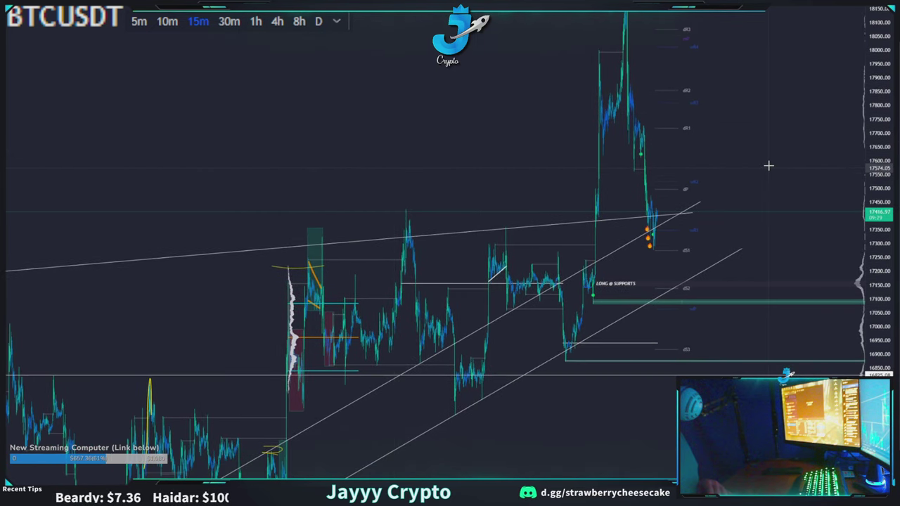
left_click_drag(839, 153, 848, 152)
left_click_drag(874, 247, 874, 330)
left_click_drag(690, 183, 619, 220)
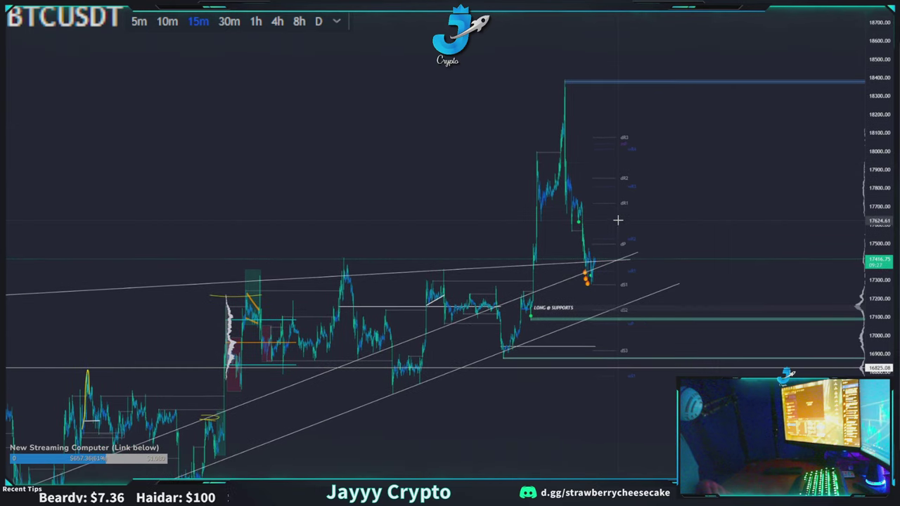
left_click_drag(571, 77, 534, 150)
left_click_drag(875, 43, 874, 133)
left_click_drag(593, 94, 592, 47)
left_click_drag(281, 174, 215, 74)
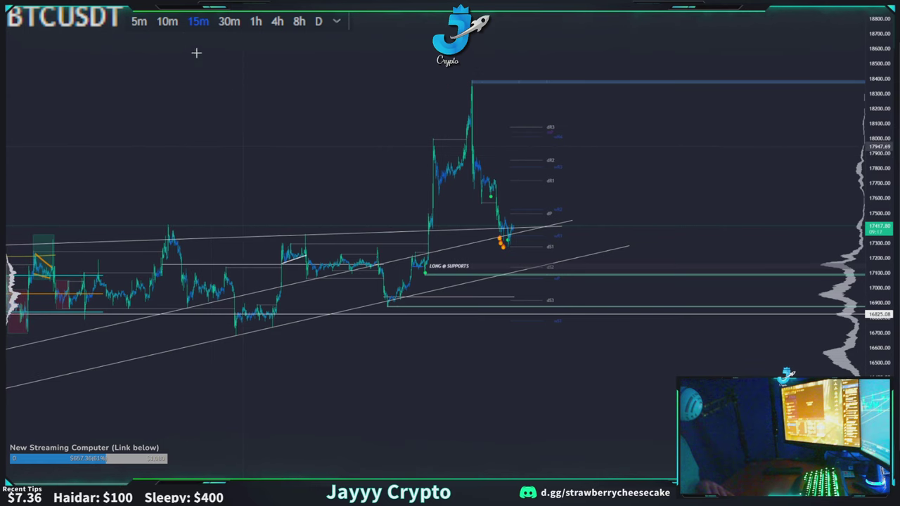
Step: Switch the BTCUSDT chart to the 30-minute timeframe and bring up the TRDR chart with the order book and trades list
left_click(228, 21)
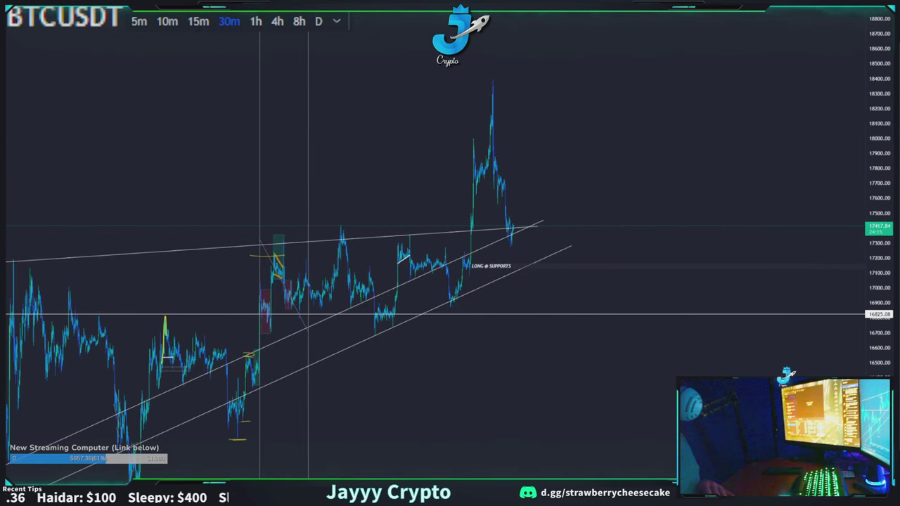
left_click(352, 3)
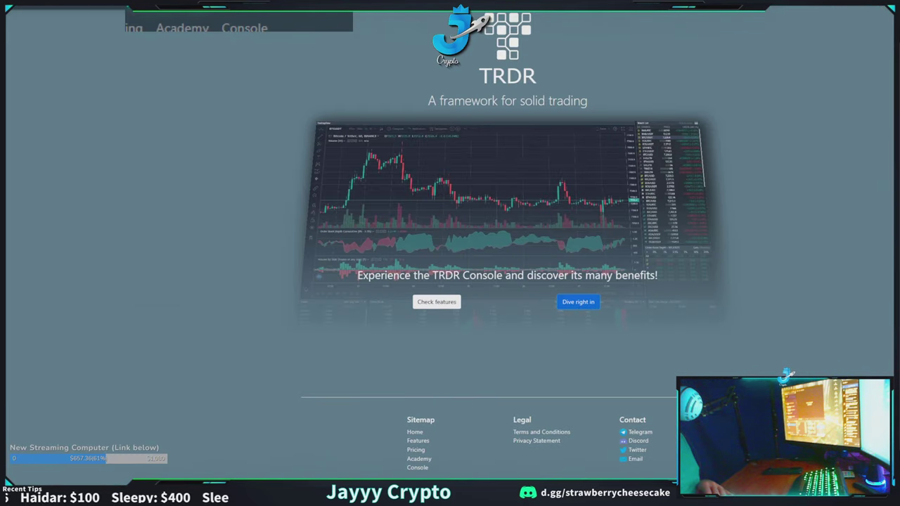
key("alt+Tab")
key("alt+Tab")
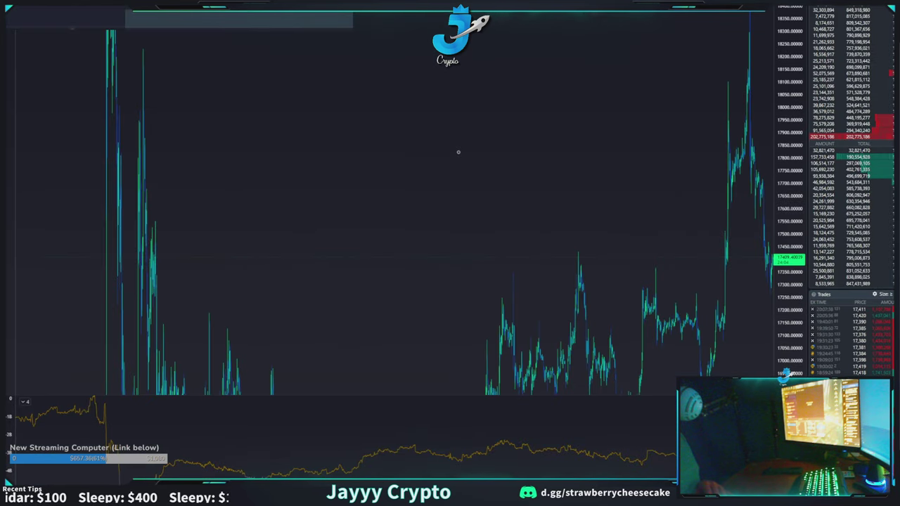
Step: Examine the red and white dollar-sign markers around the highs and lows on the TRDR chart
left_click_drag(597, 241, 538, 211)
scroll(503, 190, "up", 12)
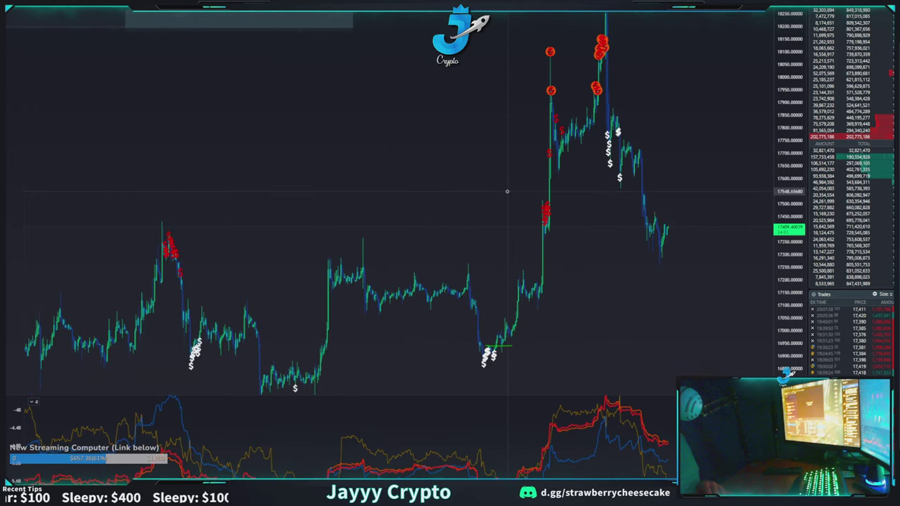
scroll(495, 240, "up", 2)
left_click_drag(384, 314, 575, 335)
scroll(623, 318, "down", 8)
left_click_drag(722, 352, 712, 296)
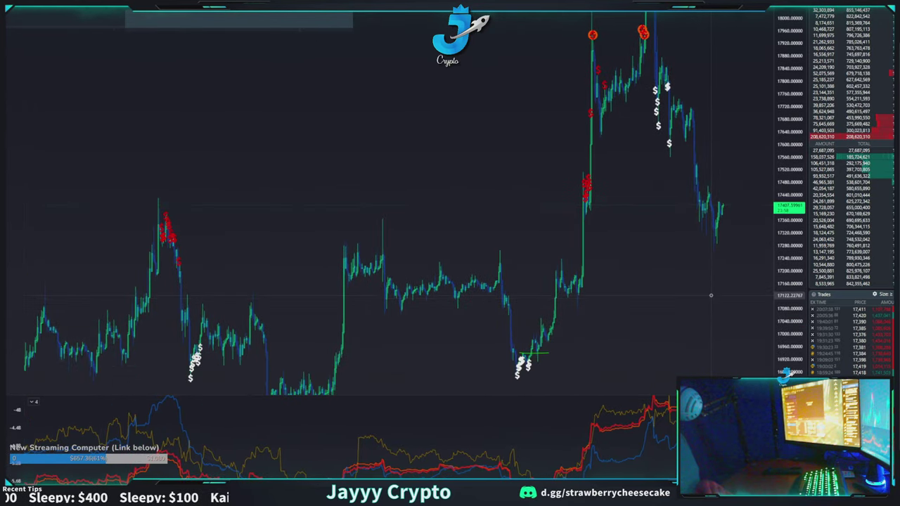
Step: Inspect the drop after the peak and its latest candles against the indicator lines below the TRDR chart
scroll(711, 297, "up", 6)
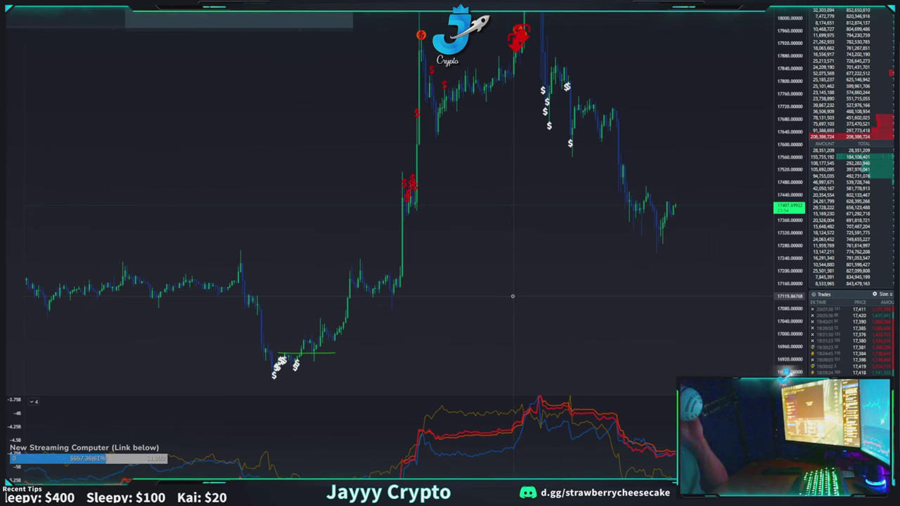
left_click_drag(541, 245, 517, 271)
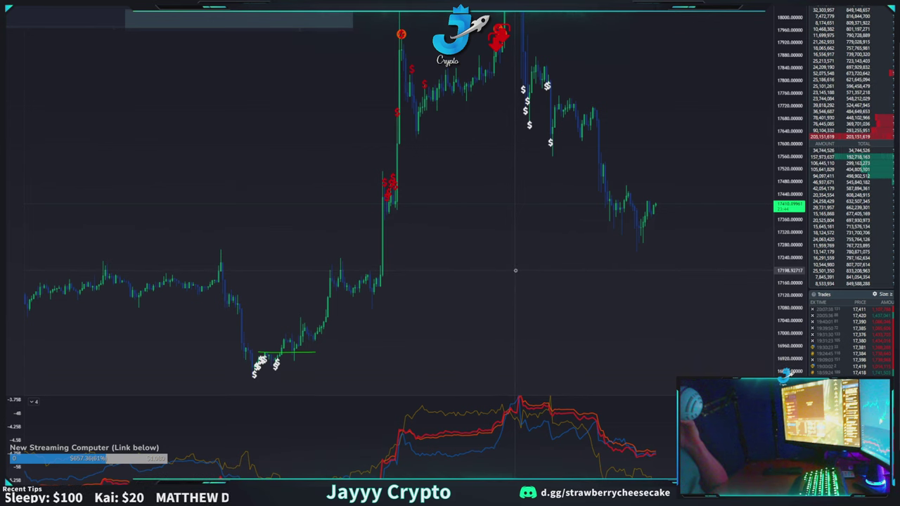
left_click_drag(516, 255, 489, 259)
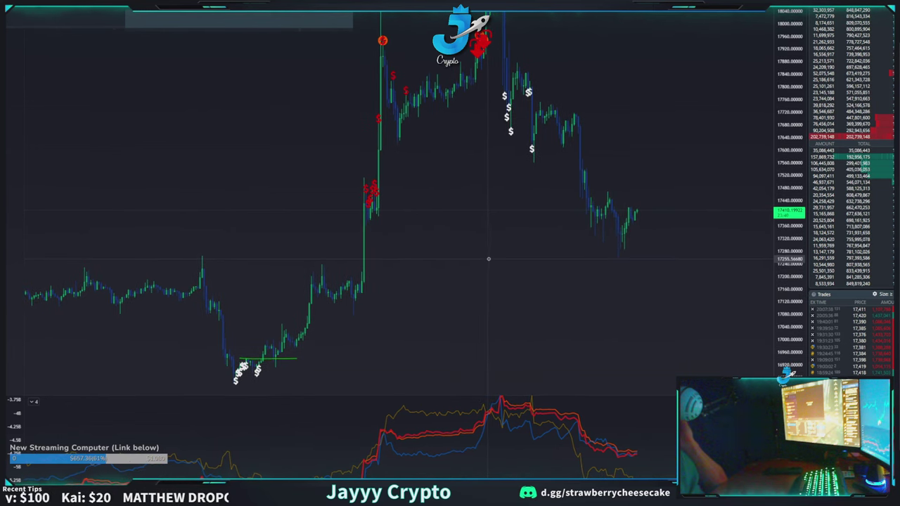
left_click_drag(528, 275, 516, 277)
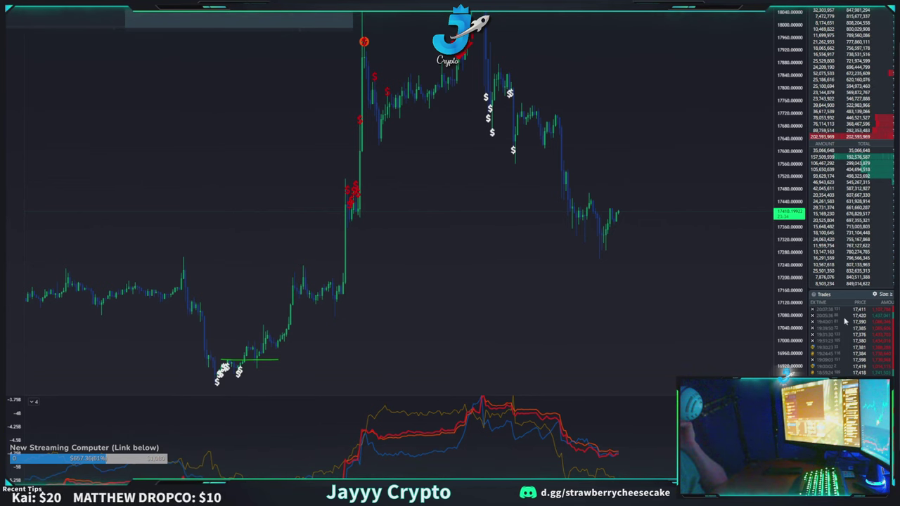
Step: Compare the latest low on the TRDR chart with the earlier marked lows and the marked peaks over a wider span
scroll(406, 320, "down", 2)
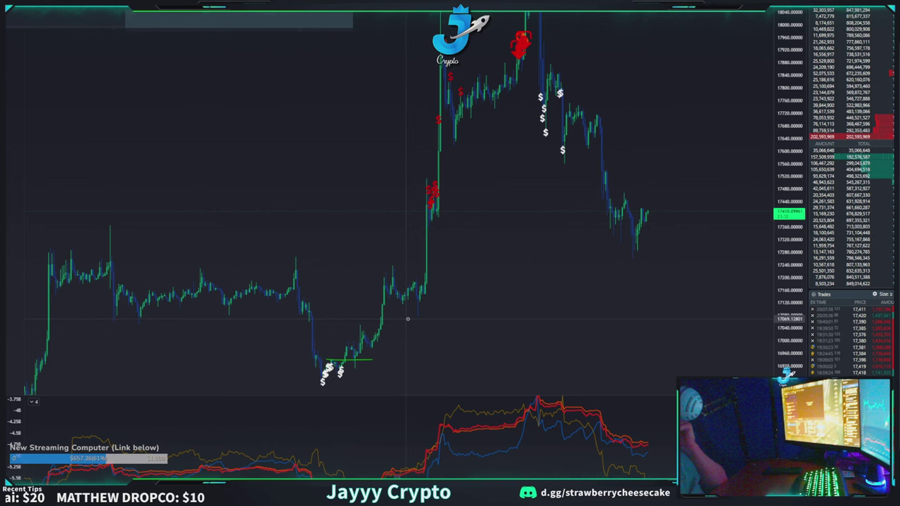
scroll(434, 325, "up", 2)
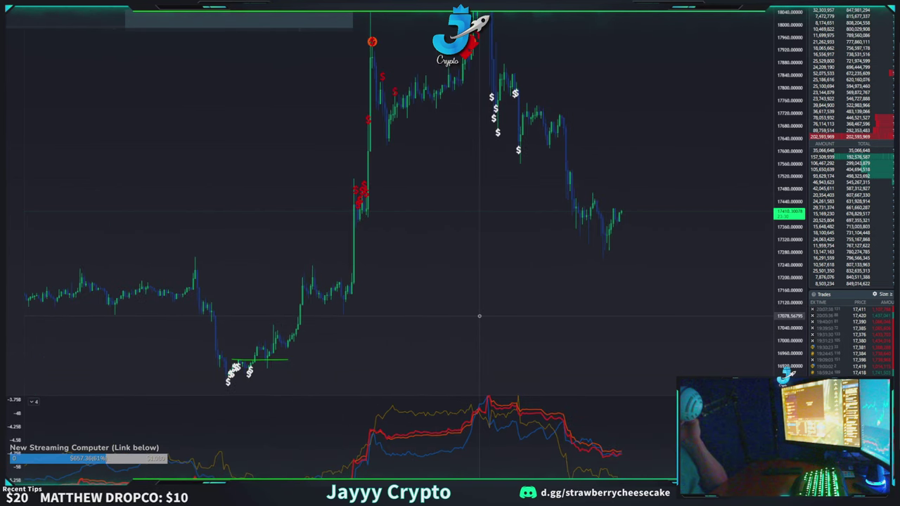
left_click_drag(484, 302, 514, 312)
scroll(713, 302, "down", 4)
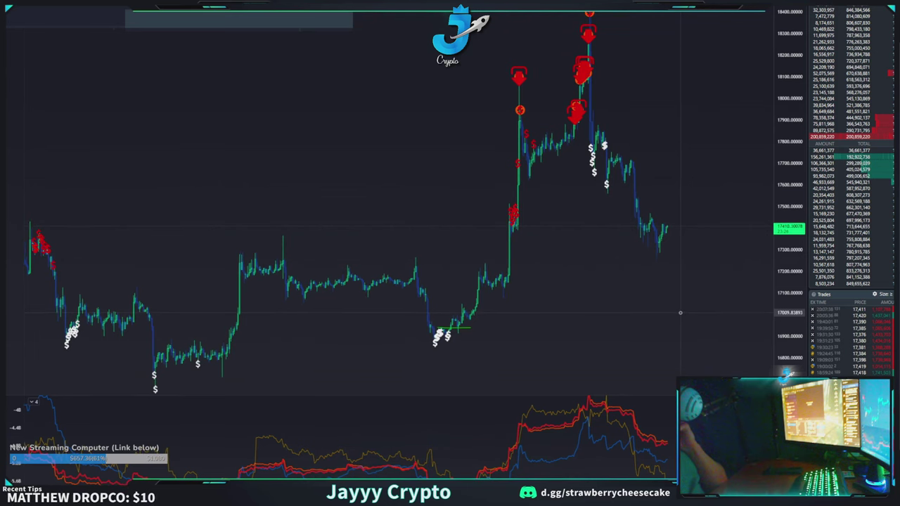
scroll(681, 313, "up", 3)
left_click_drag(588, 293, 610, 316)
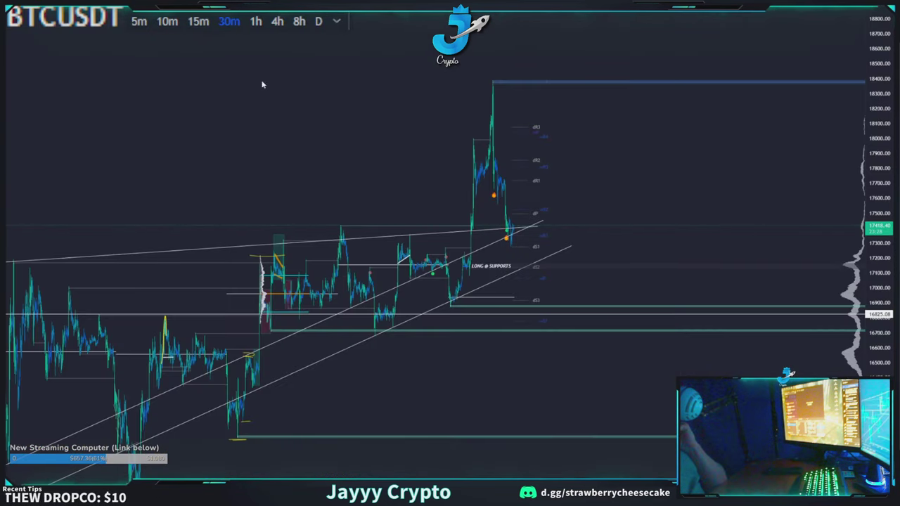
Step: Return to the 30-minute BTCUSDT chart and review price from the earlier sell-off up to the converging trendlines
left_click_drag(263, 84, 615, 177)
scroll(562, 163, "down", 1)
left_click_drag(515, 147, 525, 124)
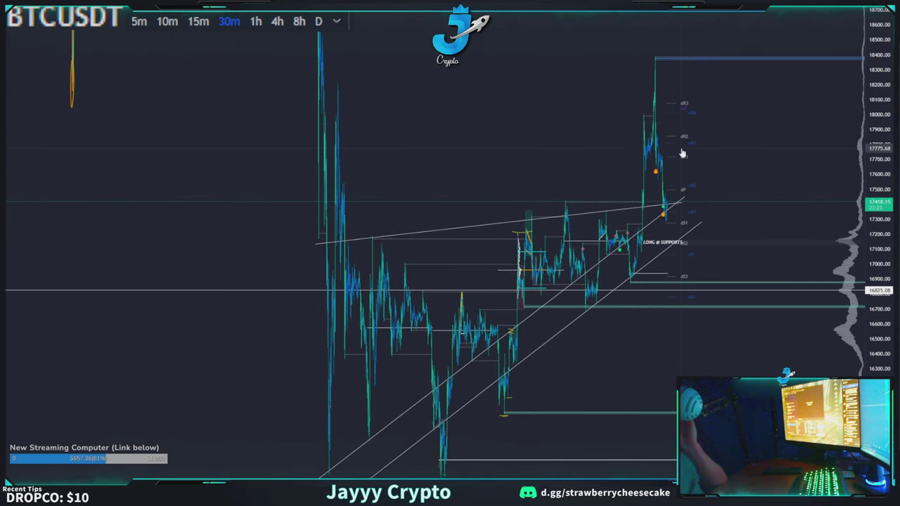
scroll(683, 153, "up", 3)
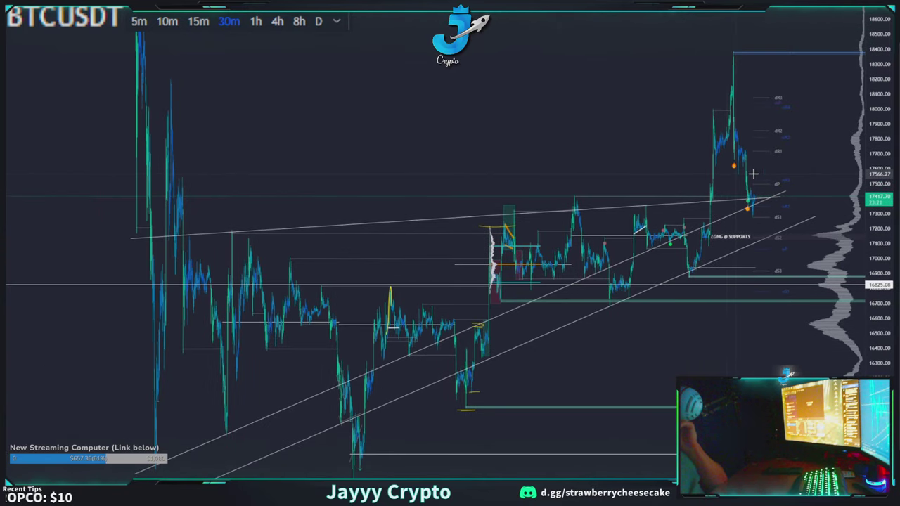
scroll(858, 140, "up", 4)
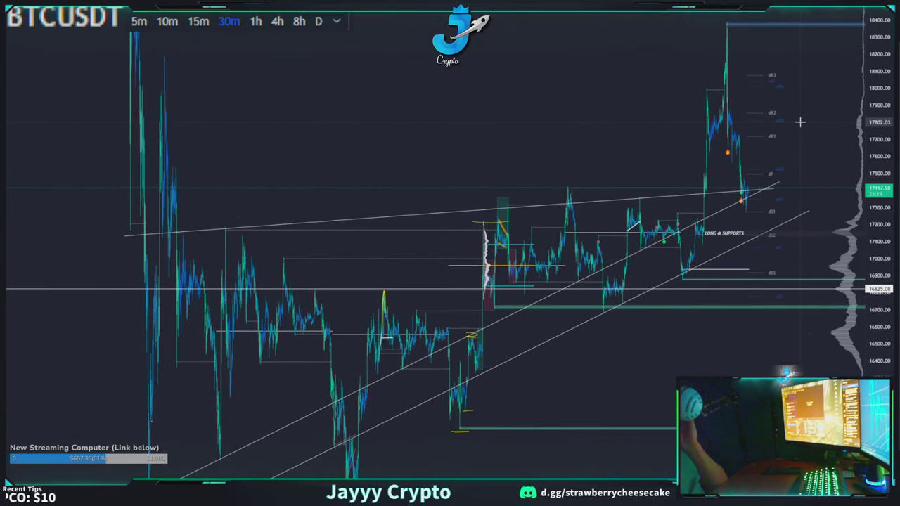
Step: Compare the current 30-minute price with the trendline crossing, the dS2 pivot and the lower trendline near "LONG @ SUPPORTS"
left_click_drag(801, 133, 727, 155)
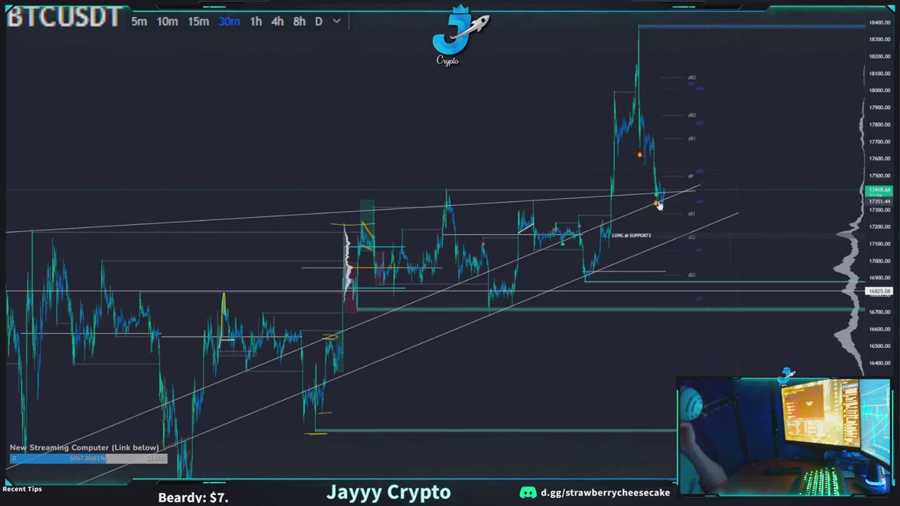
scroll(659, 202, "up", 5)
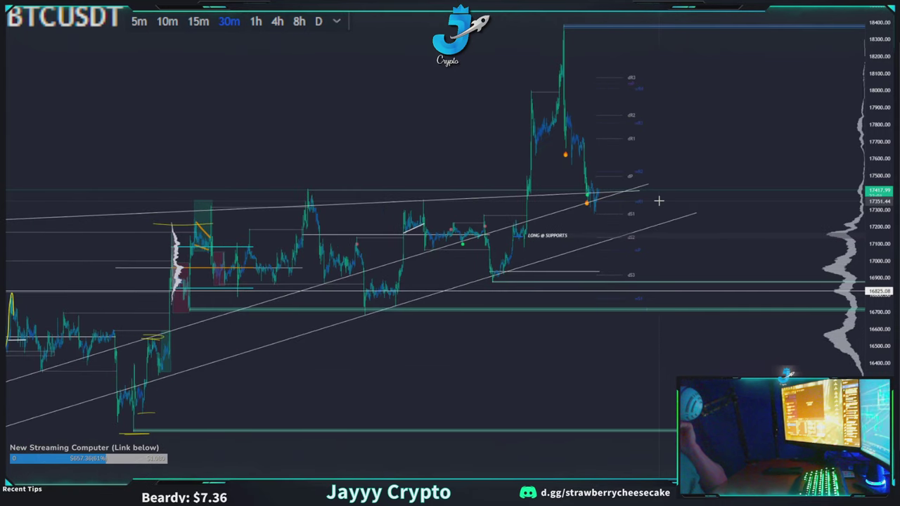
scroll(597, 214, "down", 5)
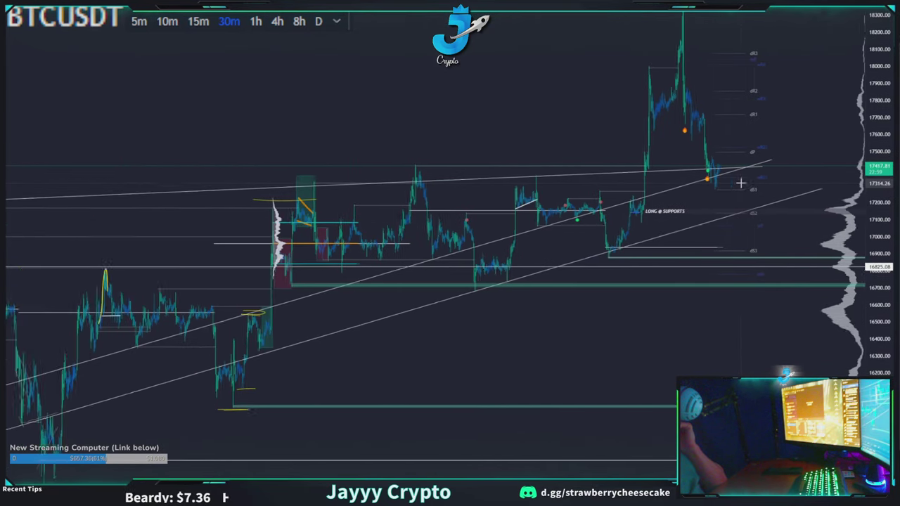
left_click_drag(669, 175, 633, 169)
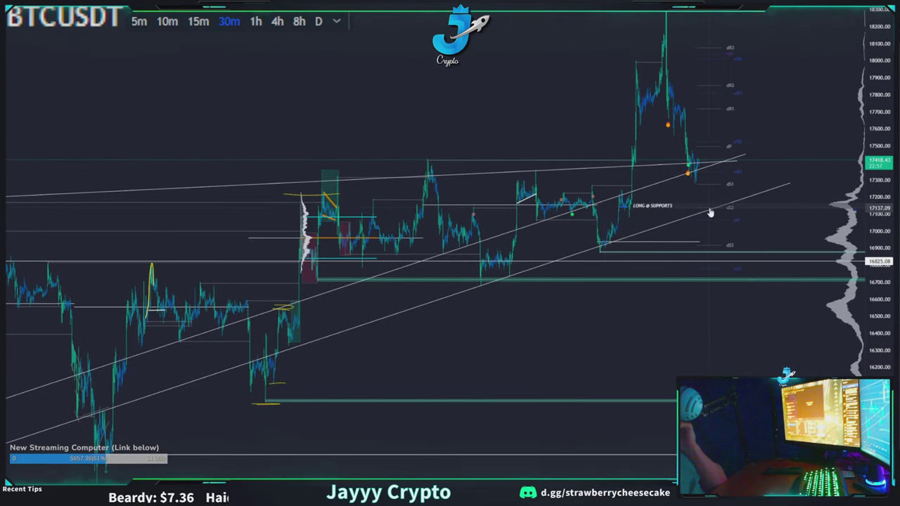
scroll(774, 211, "down", 3)
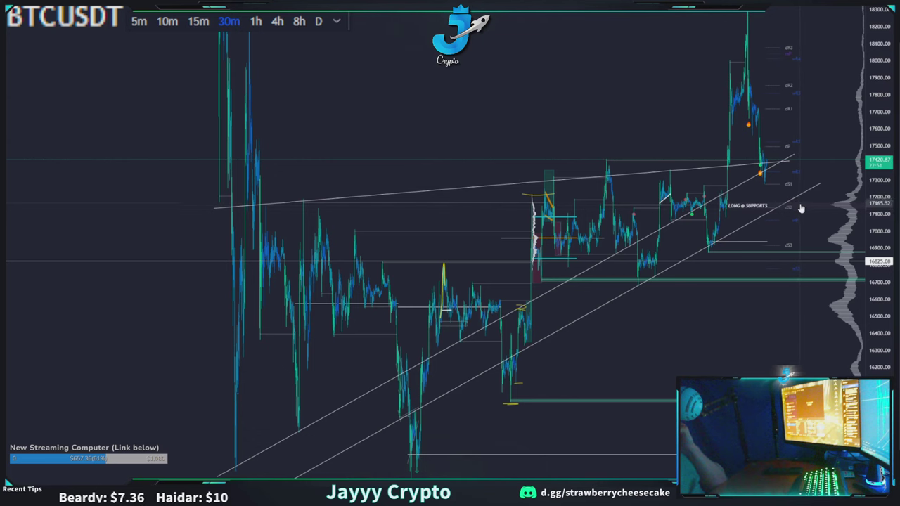
Step: Review the full 30-minute range from the upper green zone down to the lowest support lines with the price scale compressed
left_click_drag(880, 205, 879, 262)
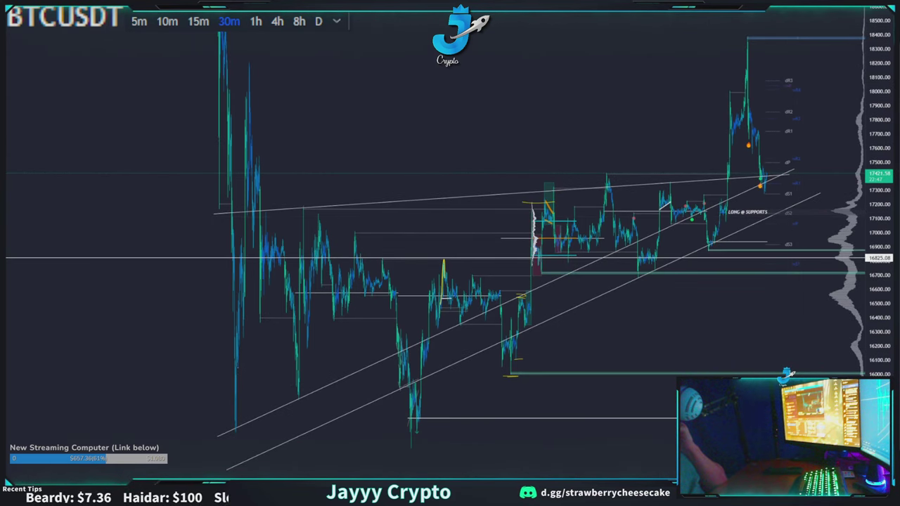
left_click_drag(551, 109, 498, 127)
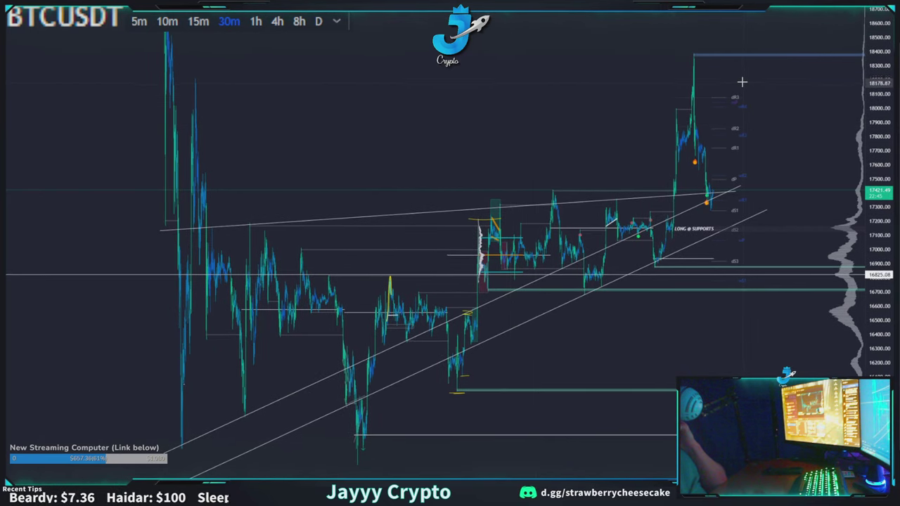
scroll(742, 83, "up", 1)
left_click_drag(886, 64, 887, 198)
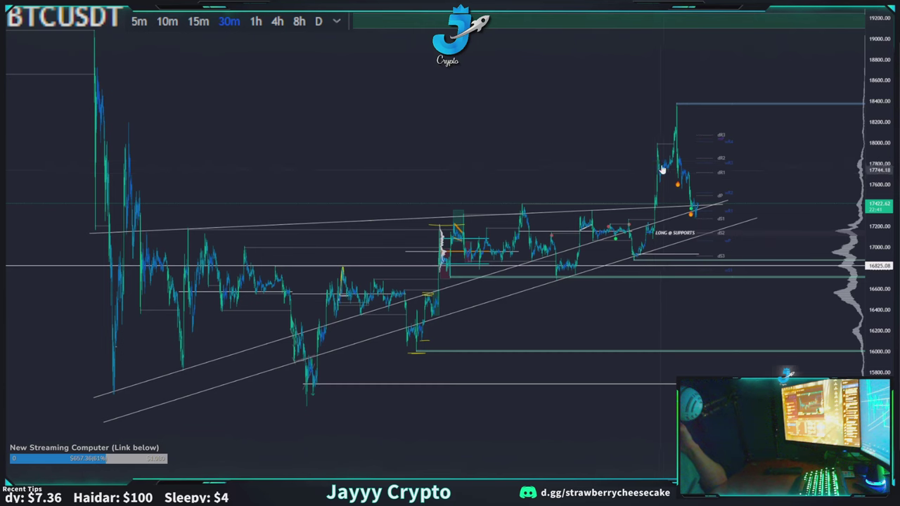
left_click_drag(513, 169, 490, 203)
scroll(489, 209, "down", 1)
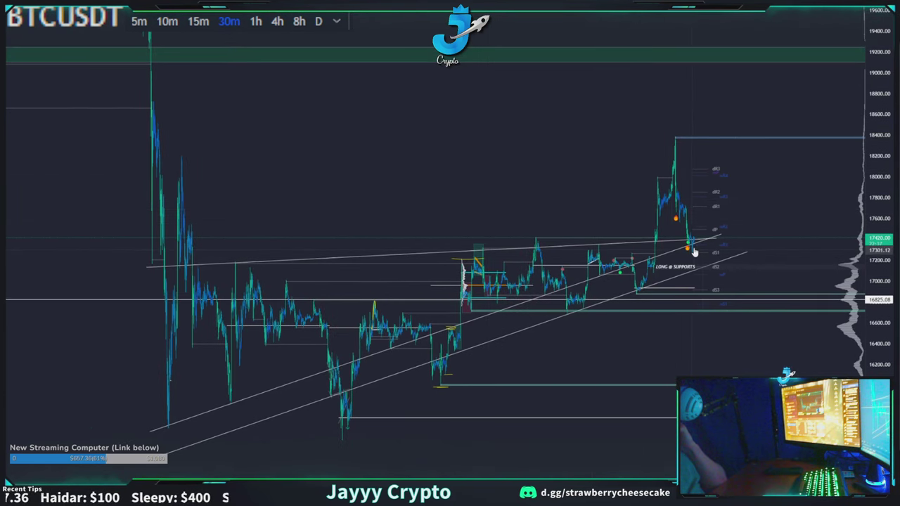
left_click_drag(714, 110, 638, 138)
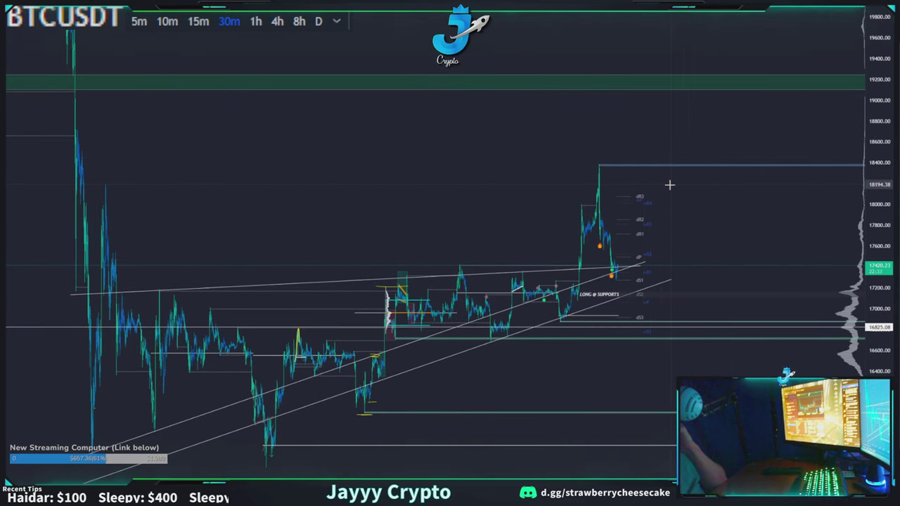
left_click_drag(702, 360, 730, 350)
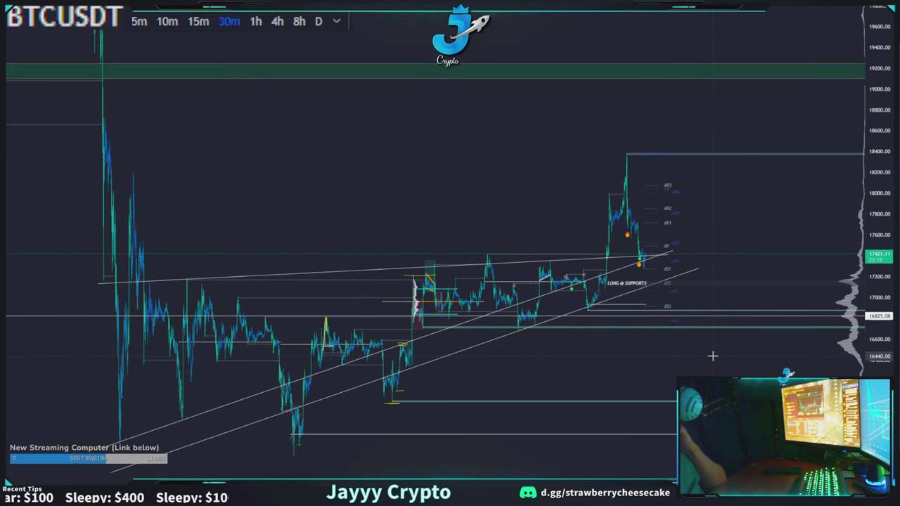
Step: Sketch an orange dip to the lower trendline near dS2 with a rebound to the trendline crossing, and a matching curve over the previous low
scroll(711, 357, "up", 3)
left_click_drag(636, 203, 748, 195)
scroll(751, 193, "down", 1)
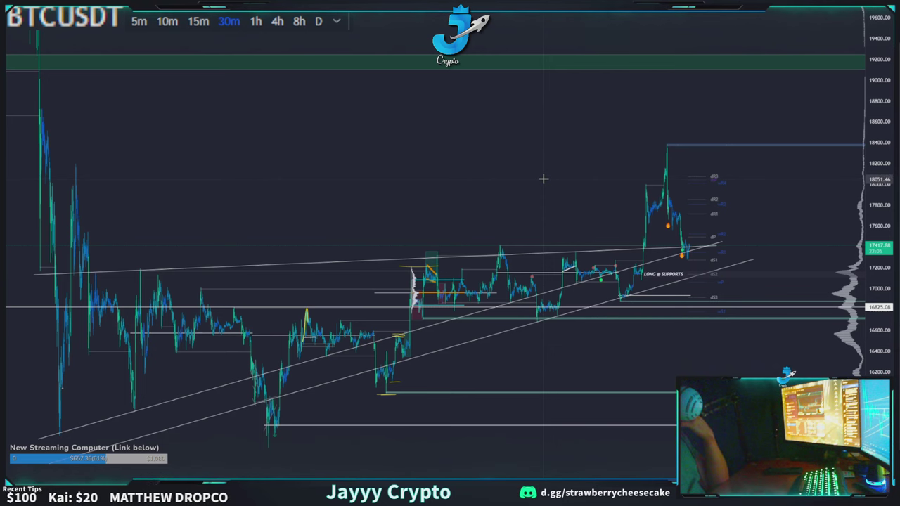
left_click_drag(545, 188, 546, 188)
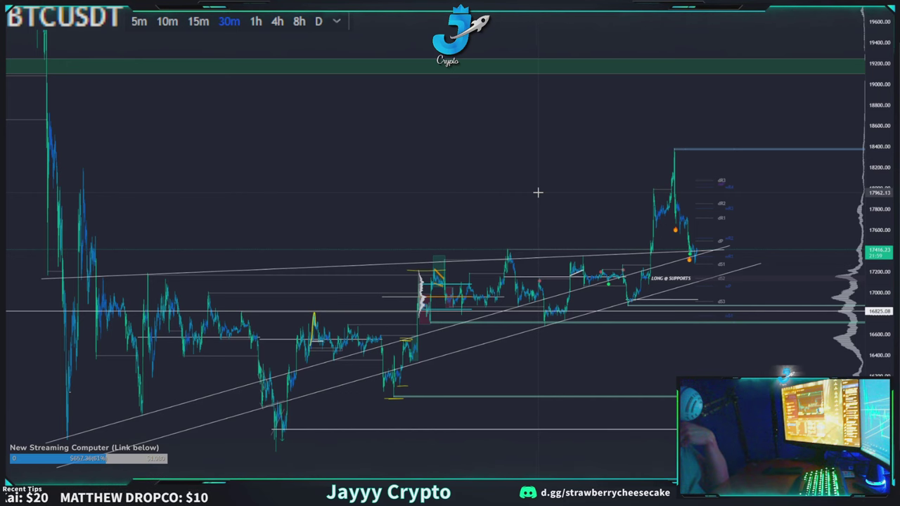
scroll(523, 185, "down", 3)
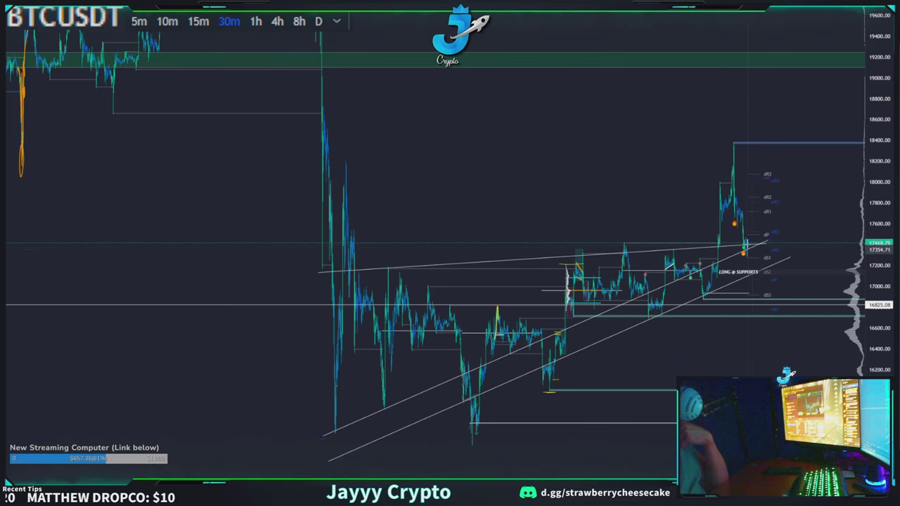
scroll(532, 178, "up", 3)
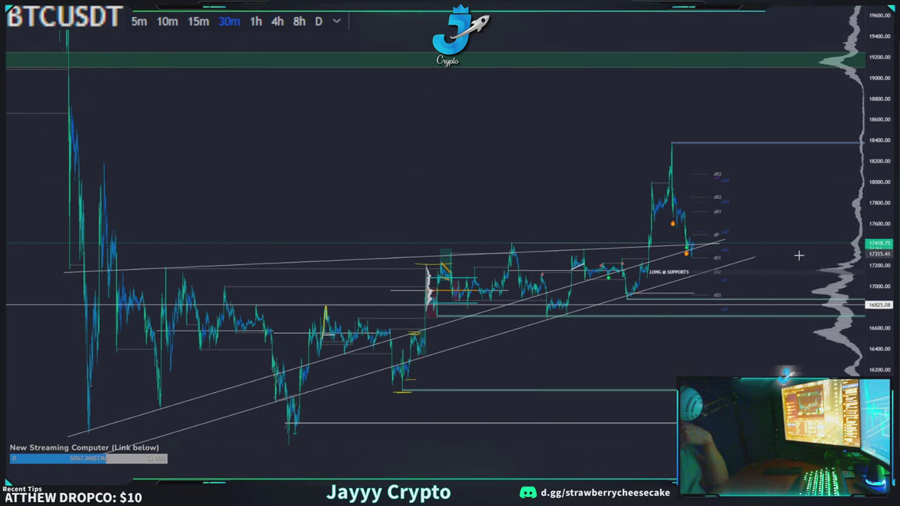
left_click_drag(694, 268, 716, 243)
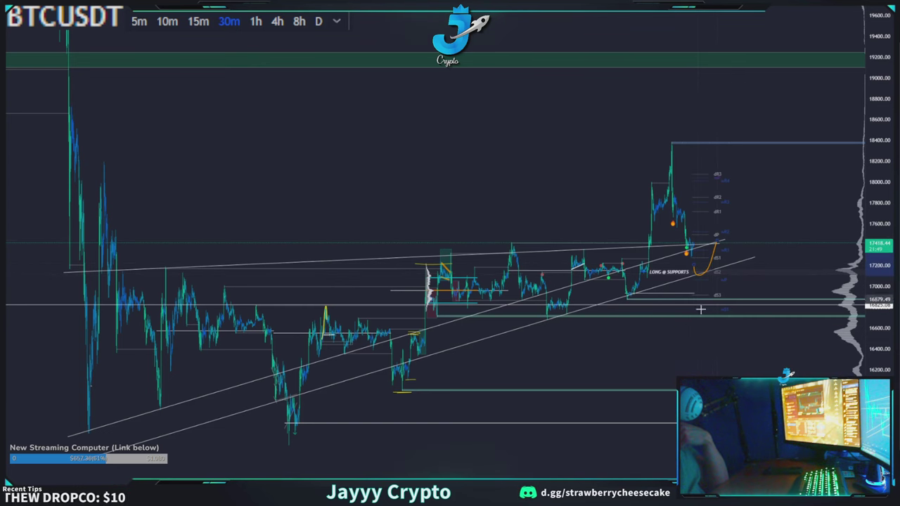
left_click_drag(875, 270, 875, 38)
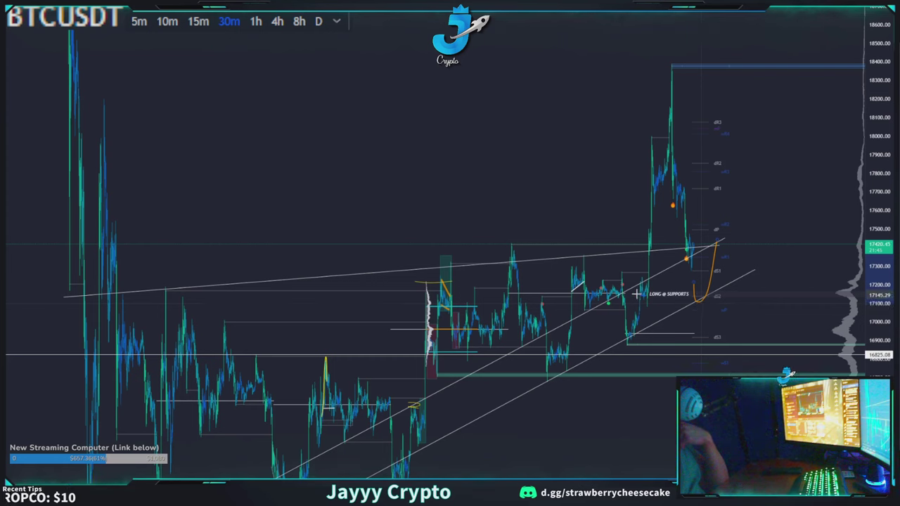
left_click_drag(639, 284, 645, 302)
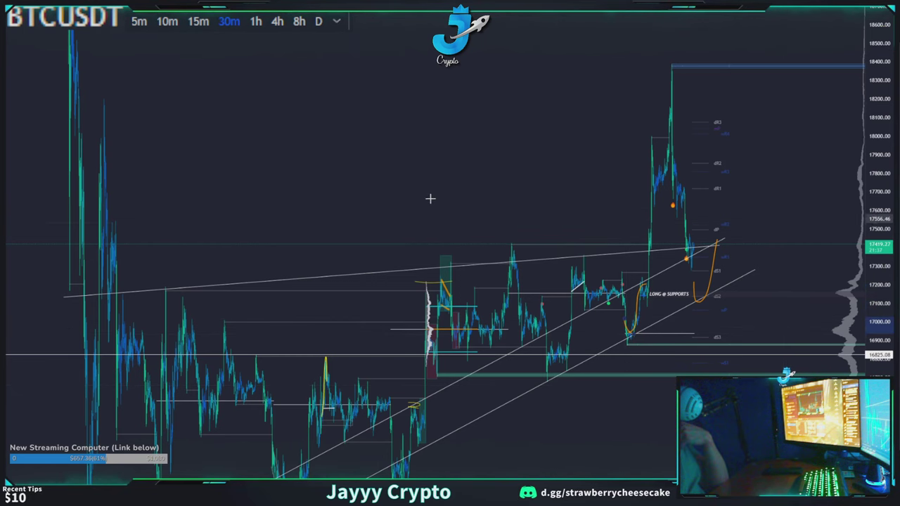
Step: Compare the sketched dip and rebound with the previous low, the converging trendlines and the support levels below "LONG @ SUPPORTS"
mouse_move(546, 110)
left_mouse_down()
mouse_move(514, 60)
mouse_move(471, 24)
left_mouse_up()
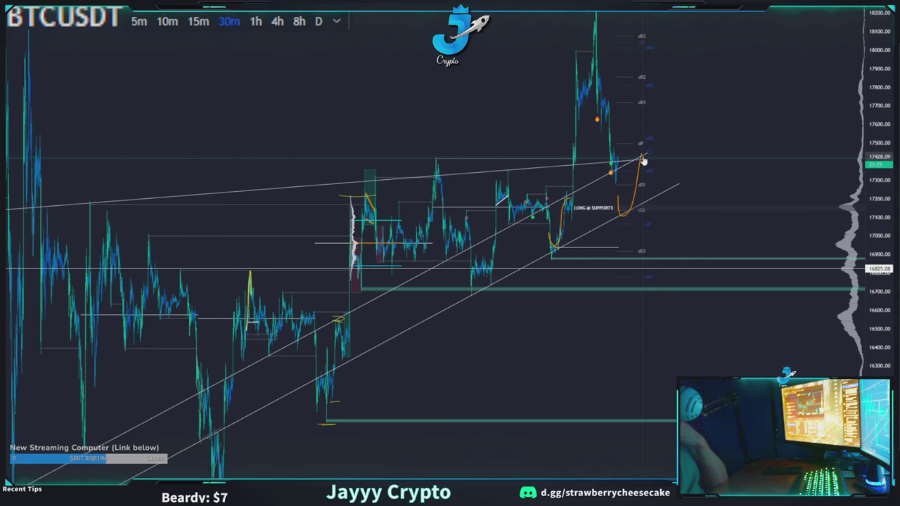
scroll(757, 97, "down", 4)
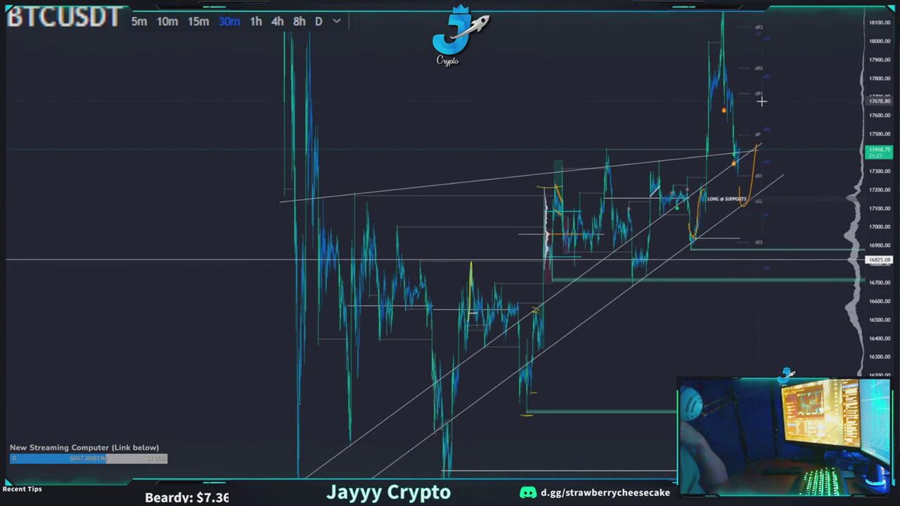
scroll(850, 212, "down", 2)
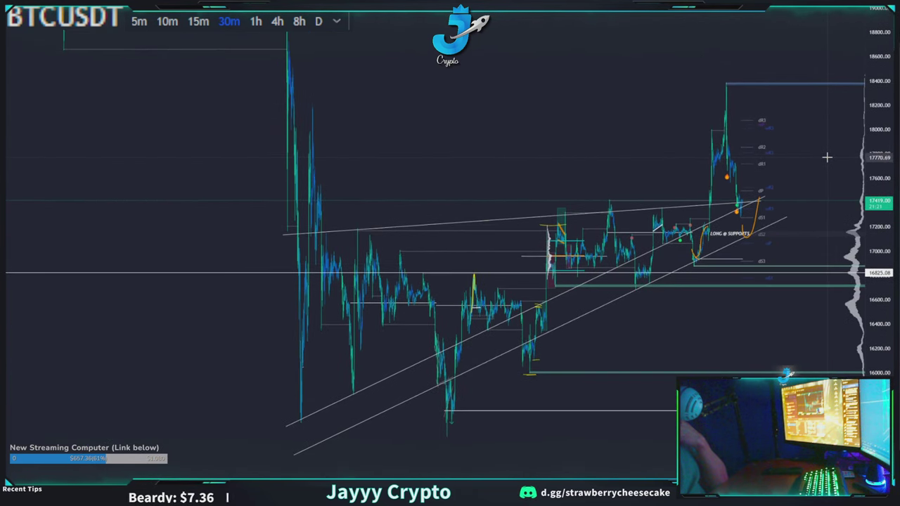
scroll(875, 155, "up", 3)
scroll(605, 154, "down", 2)
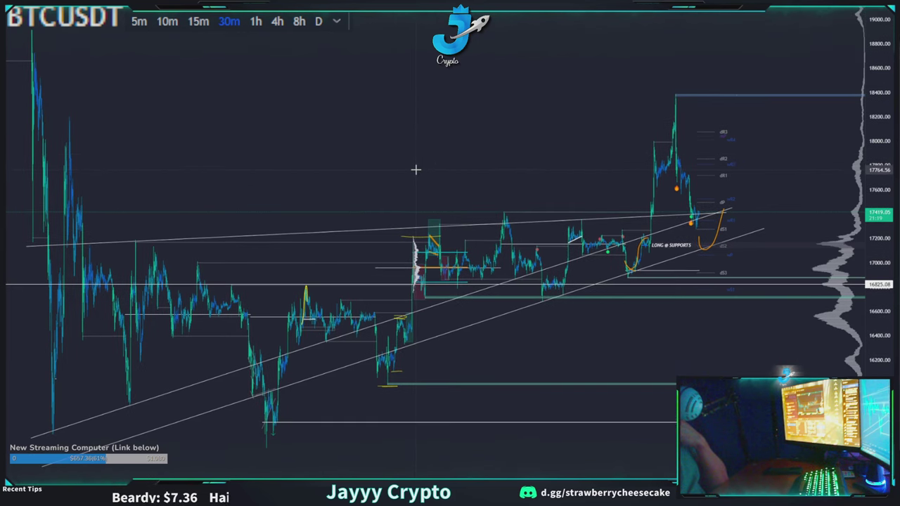
scroll(416, 170, "down", 2)
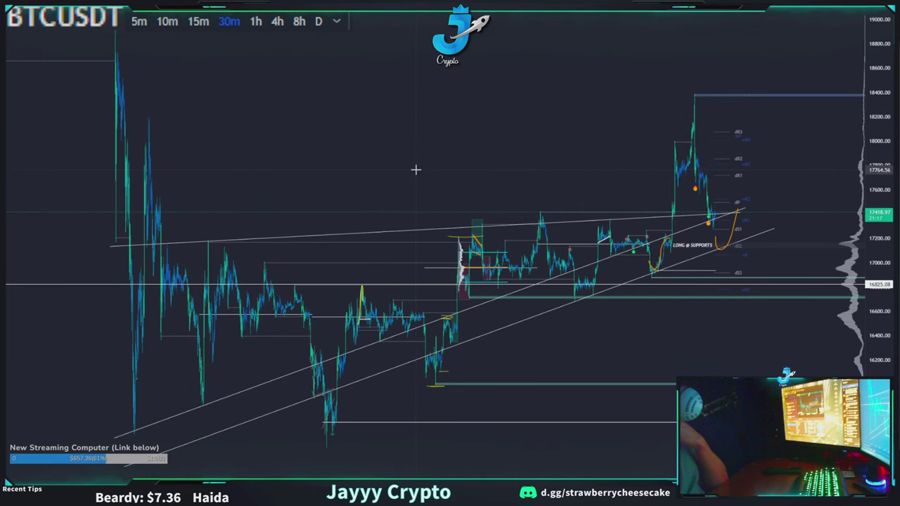
left_click_drag(403, 171, 414, 139)
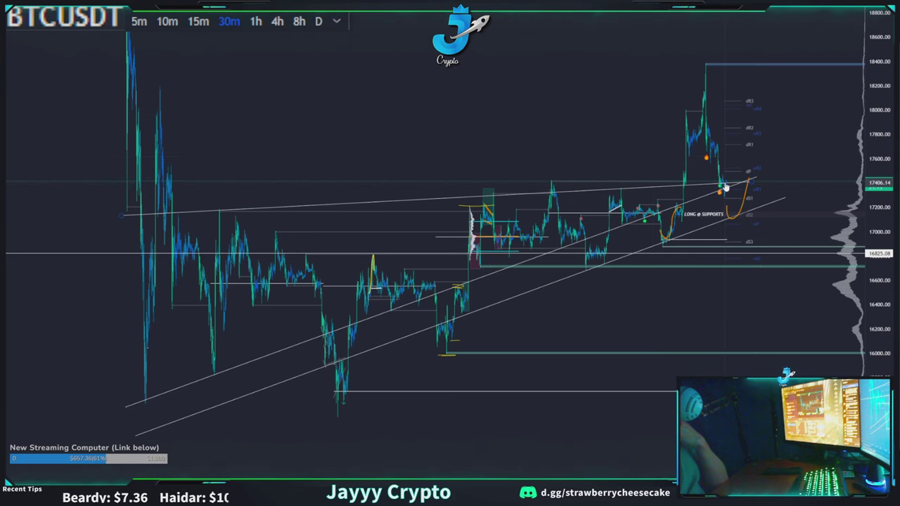
left_click_drag(727, 188, 656, 191)
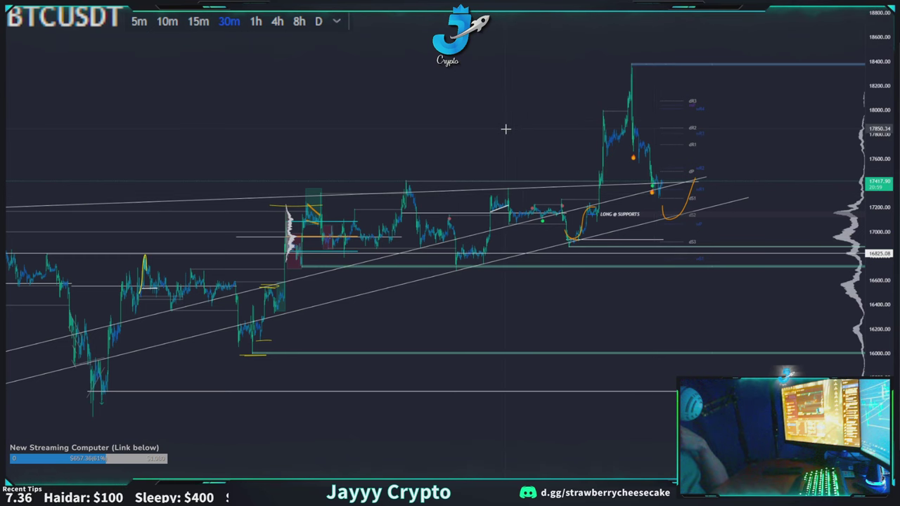
left_click_drag(504, 129, 520, 135)
left_click_drag(879, 288, 880, 70)
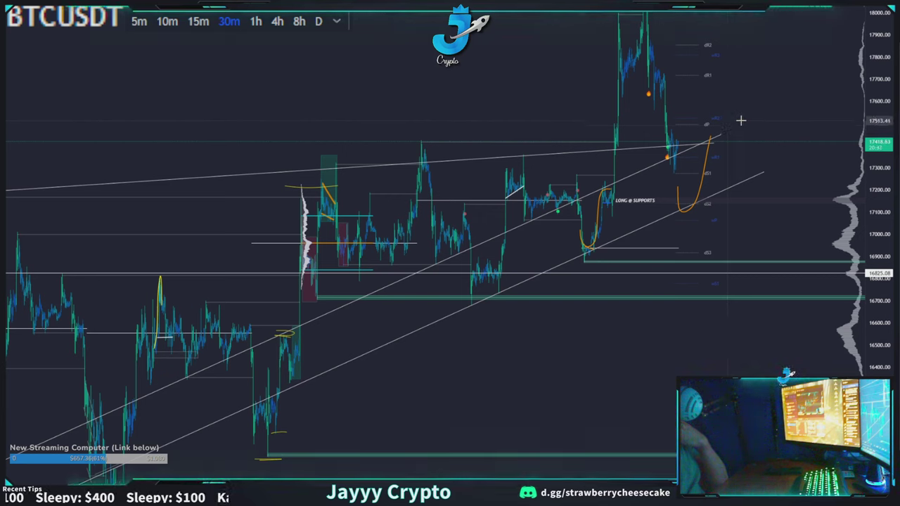
left_click_drag(771, 105, 767, 97)
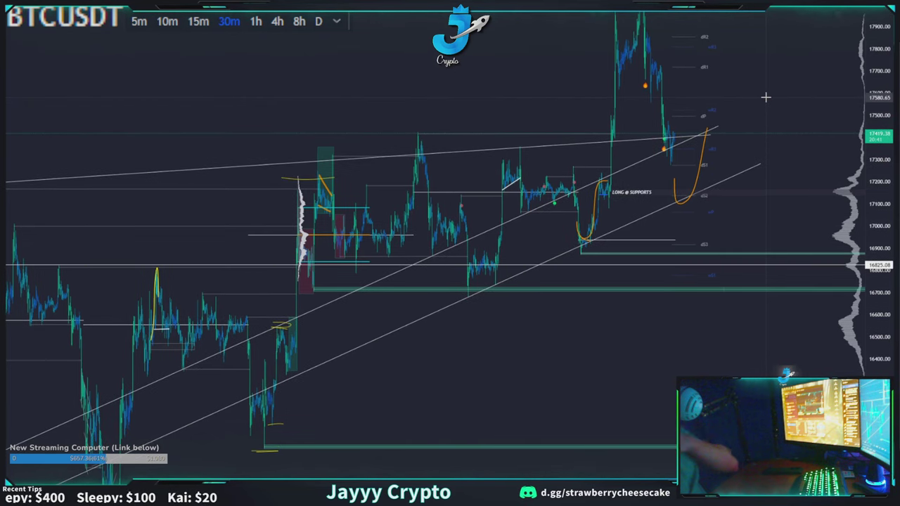
scroll(779, 105, "down", 5)
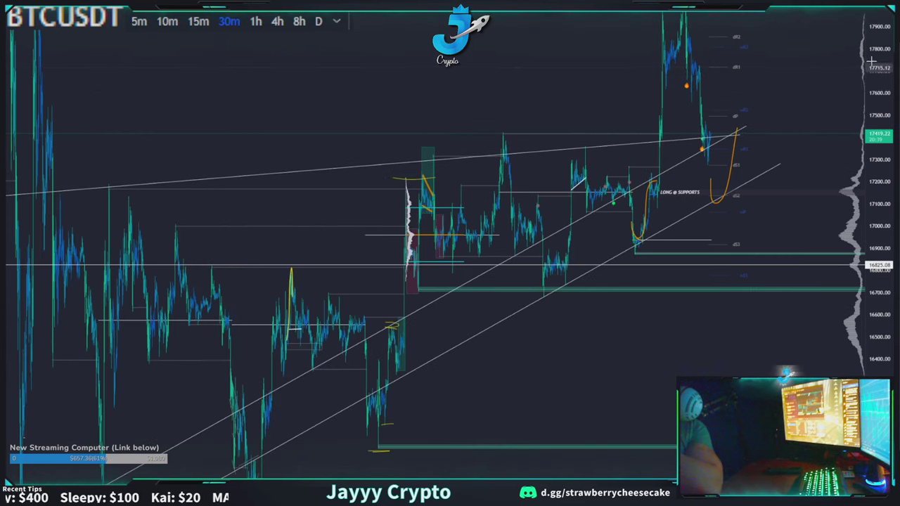
Step: Review the wider 30-minute range from the sketched rebound up to the recent peak and the green zone around 19200
left_click_drag(744, 58, 666, 137)
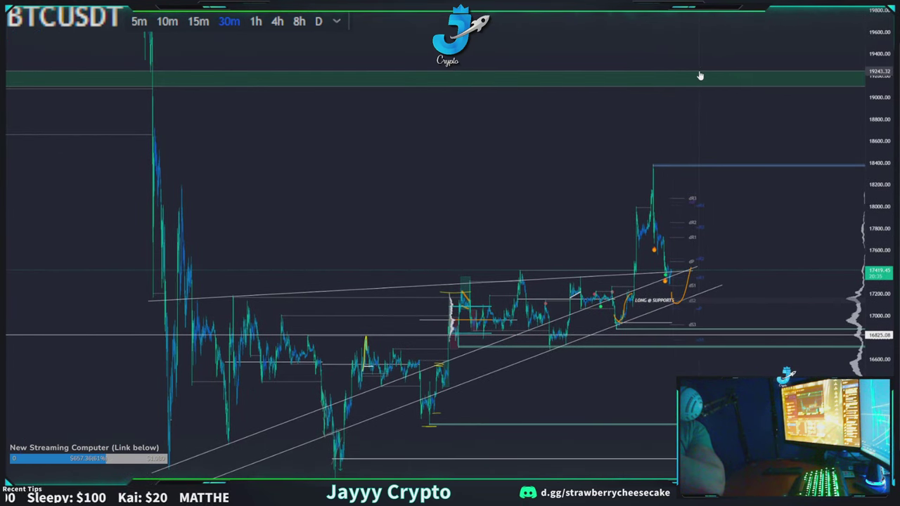
scroll(688, 48, "down", 4)
left_click_drag(882, 19, 882, 44)
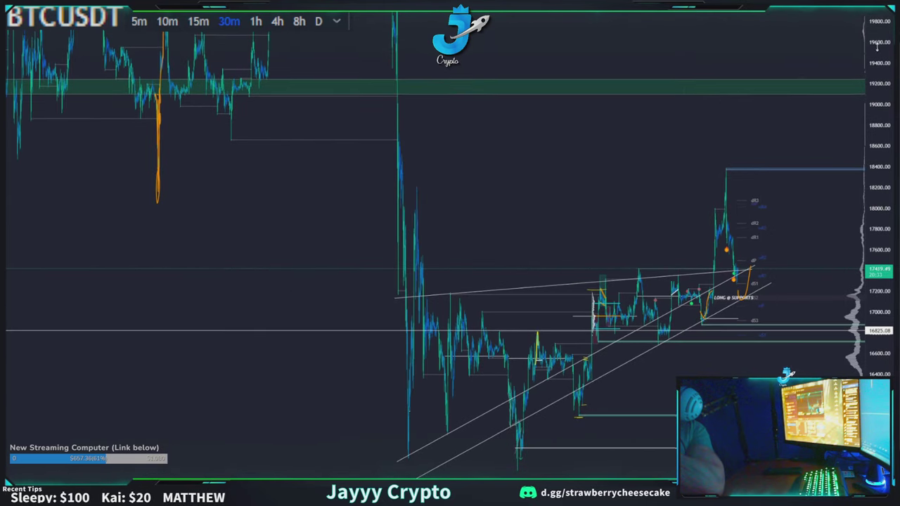
left_click_drag(762, 105, 629, 133)
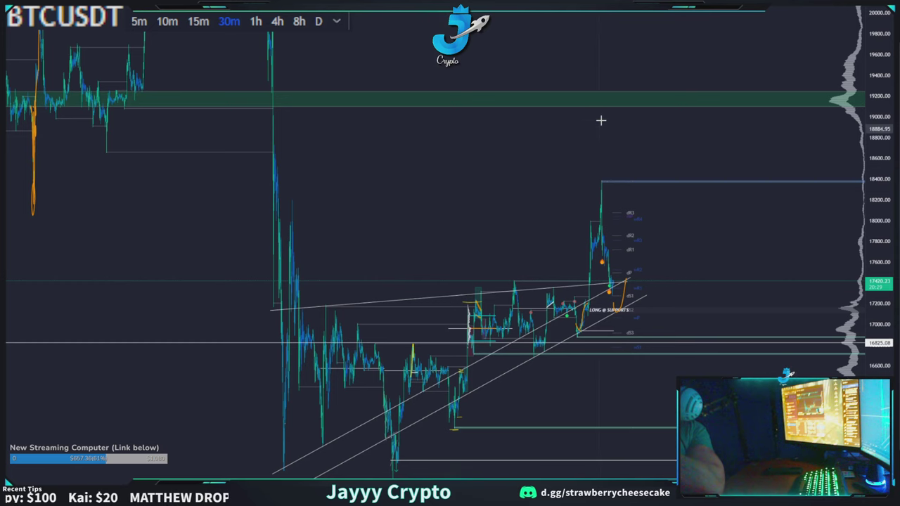